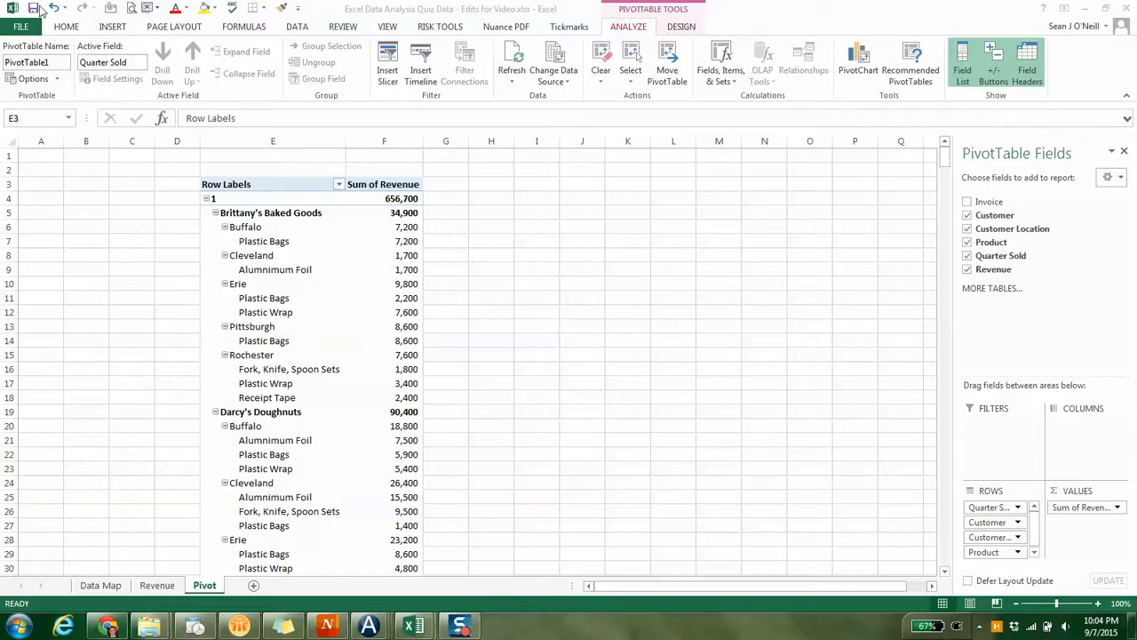
# Step: Apply the orange style from the first Medium row to the revenue pivot table and hide the sheet's gridlines
pyautogui.moveTo(41, 139); pyautogui.dragTo(175, 140)
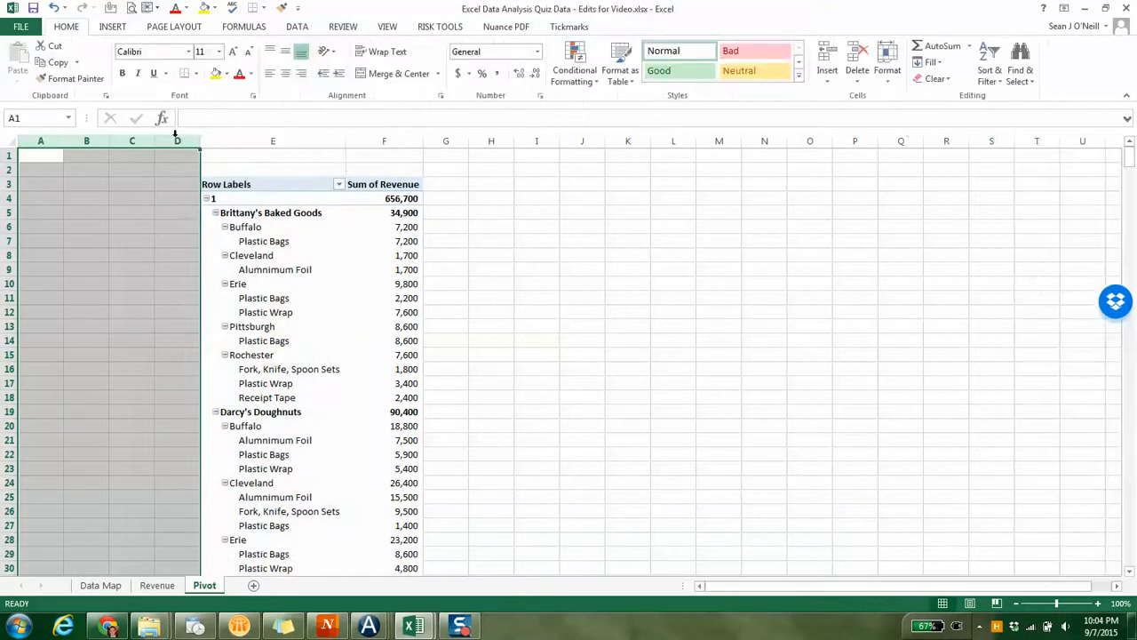
pyautogui.click(267, 241)
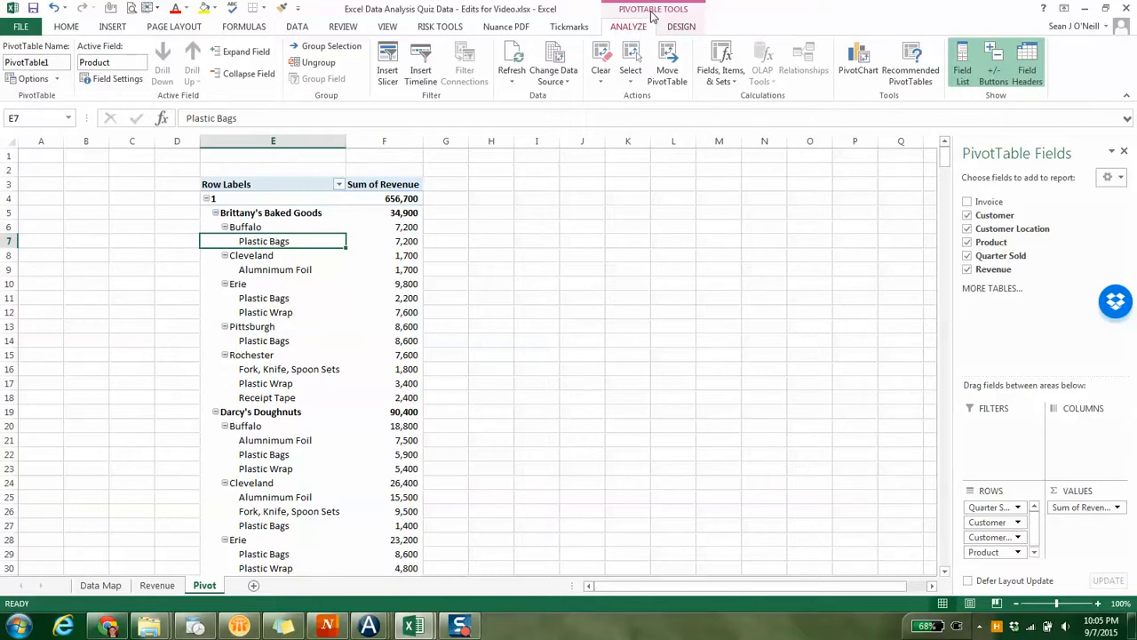
pyautogui.click(677, 27)
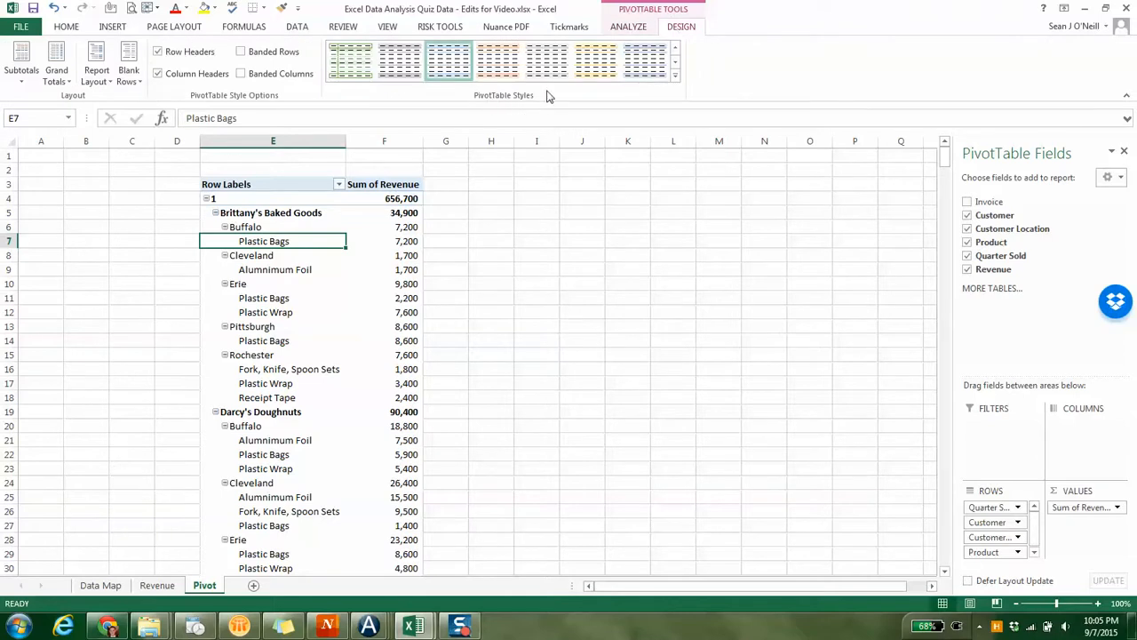
pyautogui.click(676, 79)
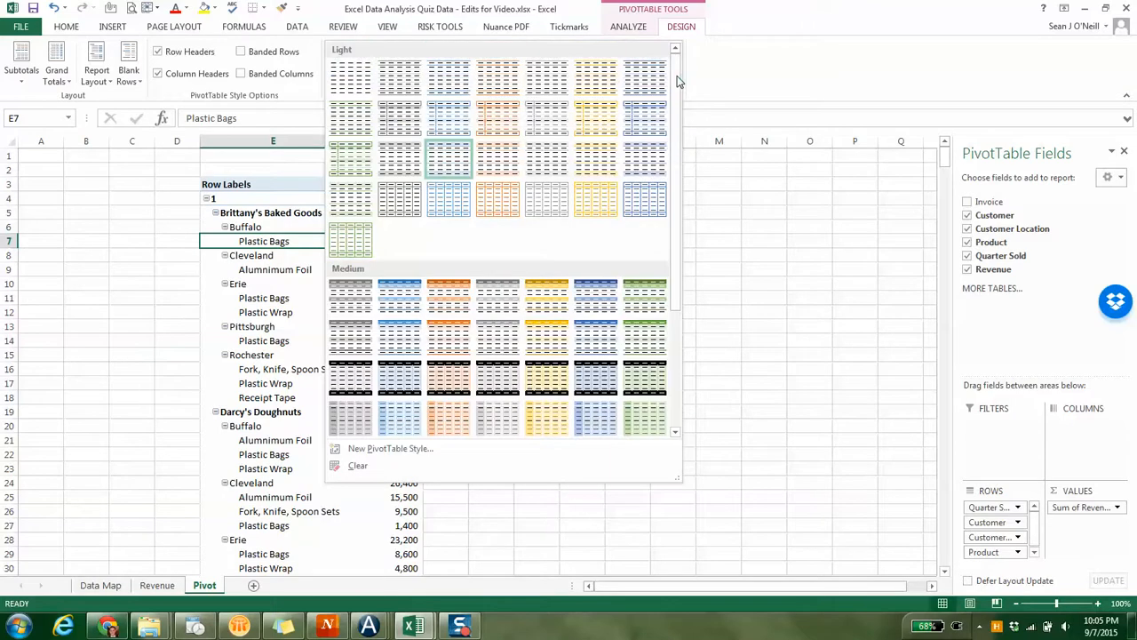
pyautogui.moveTo(677, 82); pyautogui.dragTo(693, 307)
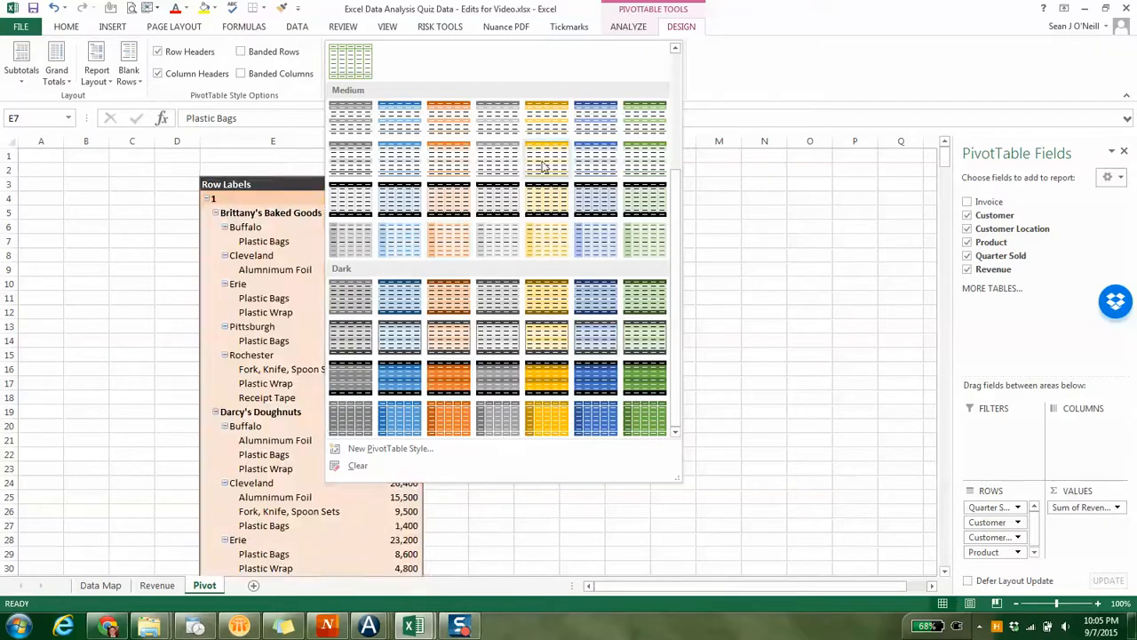
pyautogui.click(444, 121)
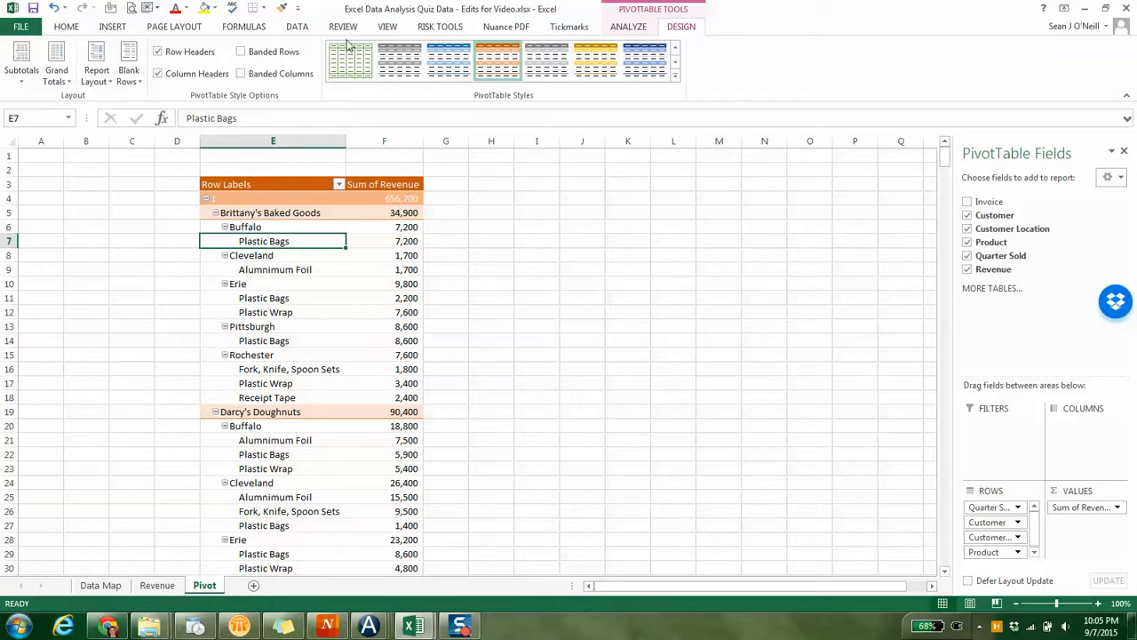
pyautogui.click(387, 27)
pyautogui.click(184, 76)
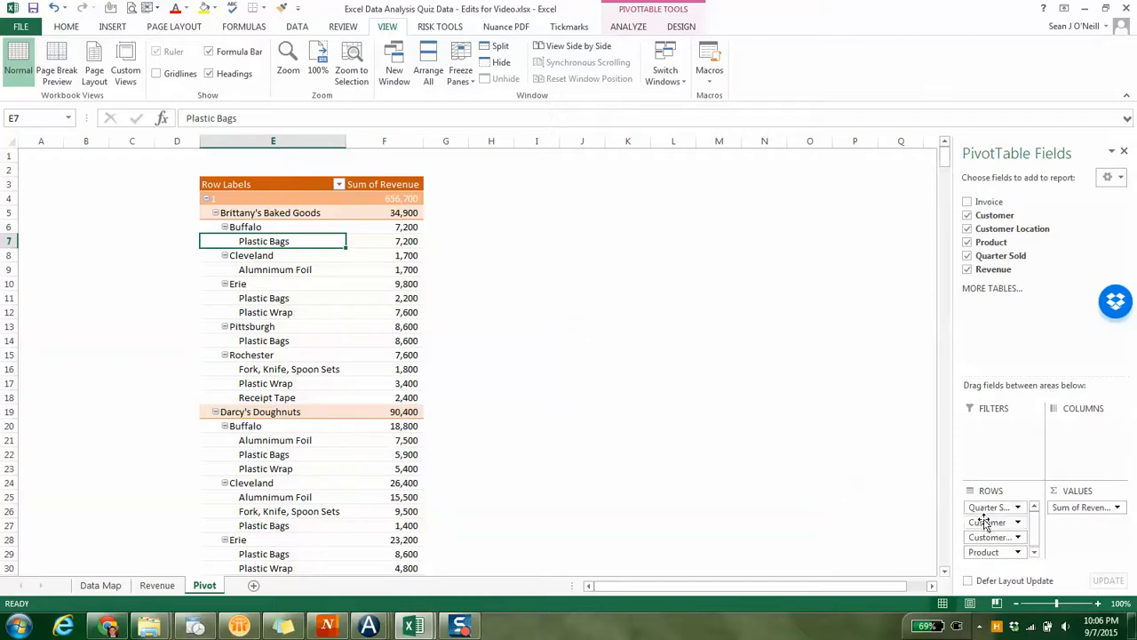
# Step: Remove Product, Customer Location, Customer and Quarter Sold from the pivot rows, and summarize revenue by Customer only
pyautogui.click(967, 242)
pyautogui.click(968, 228)
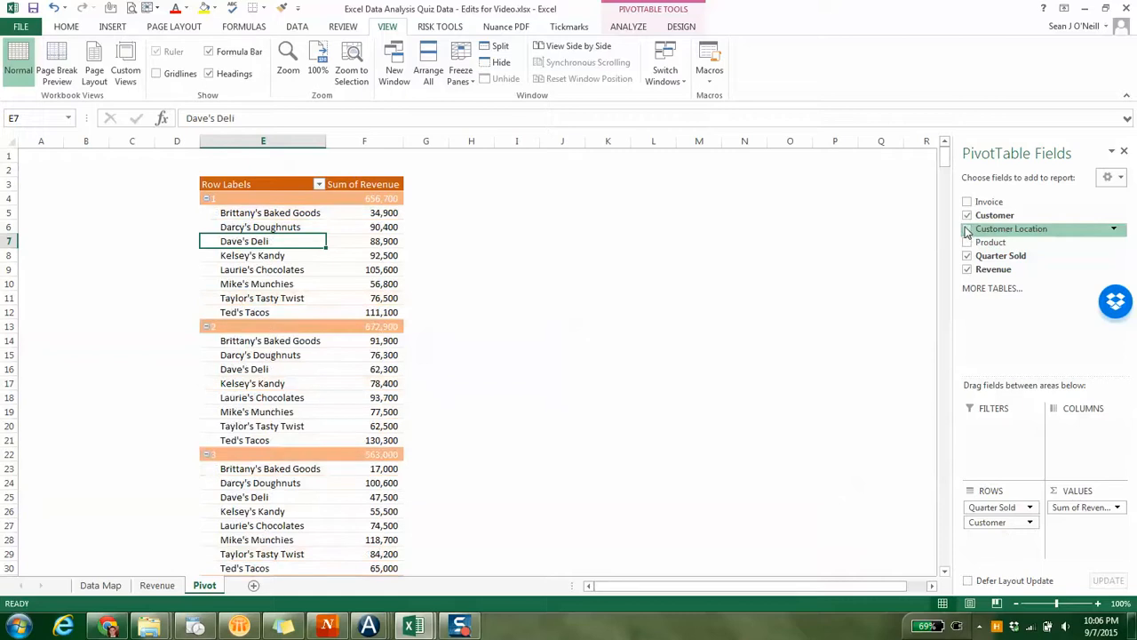
pyautogui.click(967, 215)
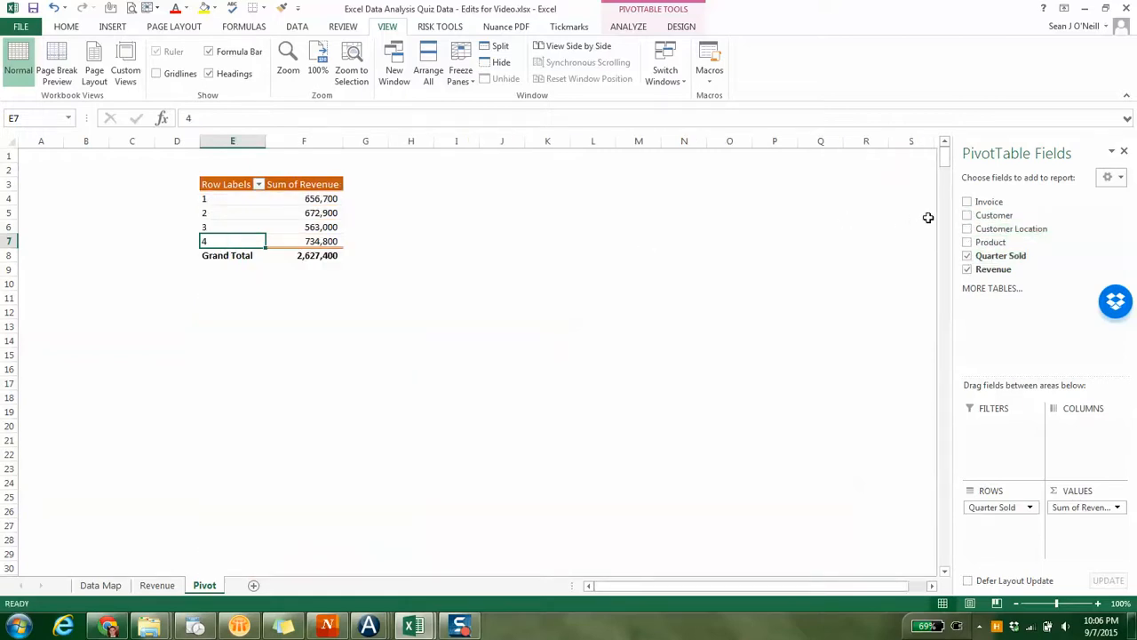
pyautogui.click(967, 256)
pyautogui.click(966, 215)
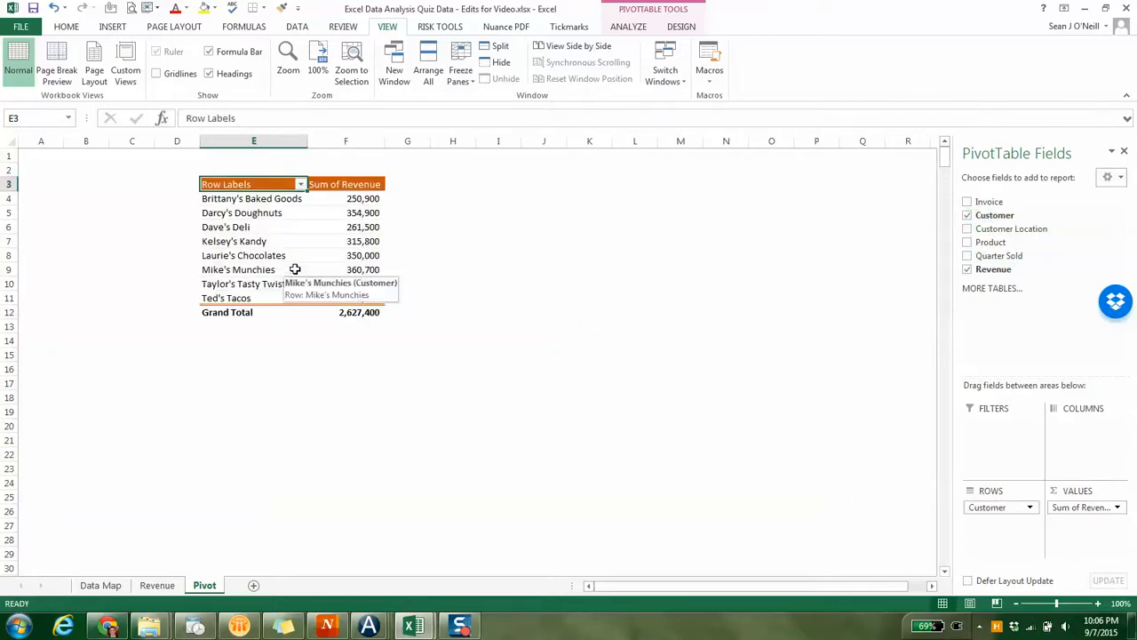
# Step: Add Customer Location, Product and Quarter Sold back as pivot row fields, with Quarter Sold as the outermost level
pyautogui.click(967, 228)
pyautogui.click(966, 242)
pyautogui.click(967, 256)
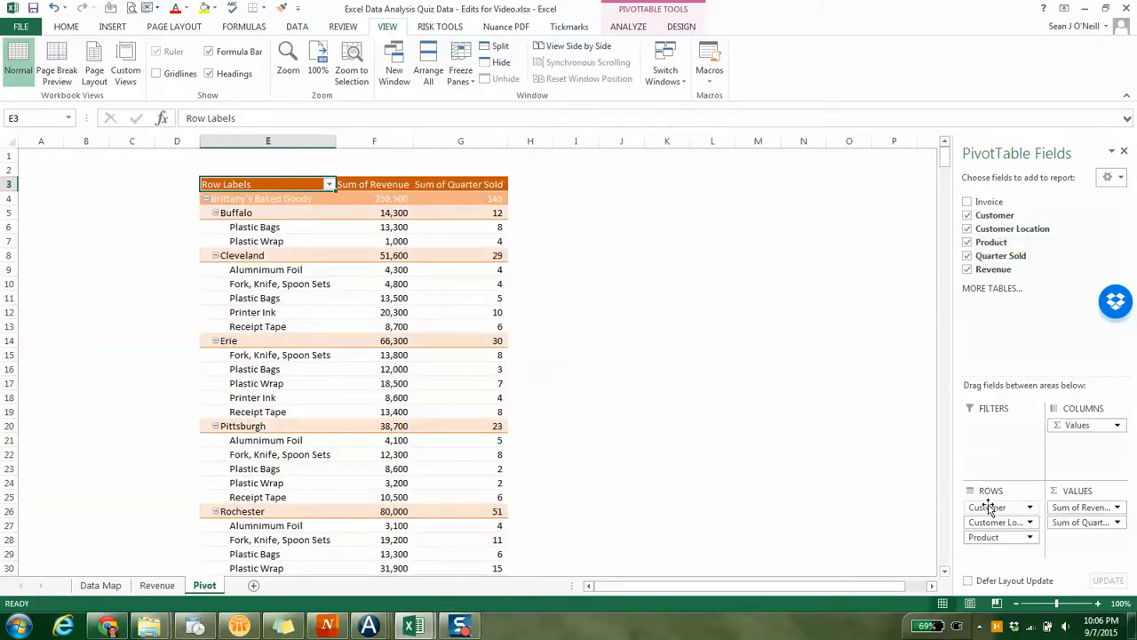
pyautogui.moveTo(1067, 522); pyautogui.dragTo(1028, 547)
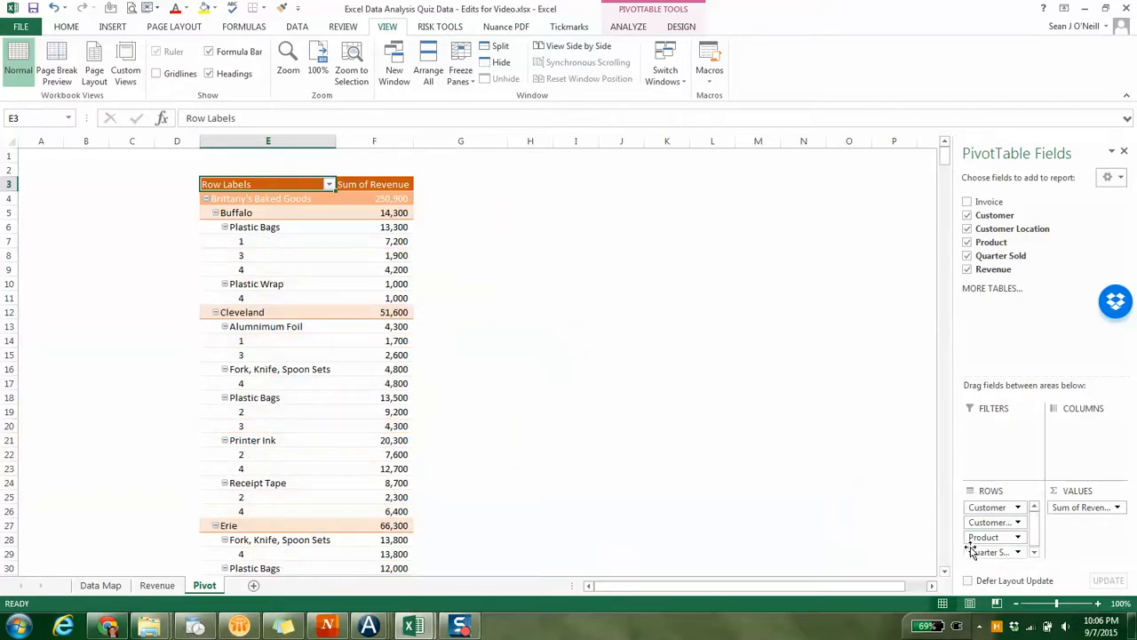
pyautogui.moveTo(971, 550); pyautogui.dragTo(968, 505)
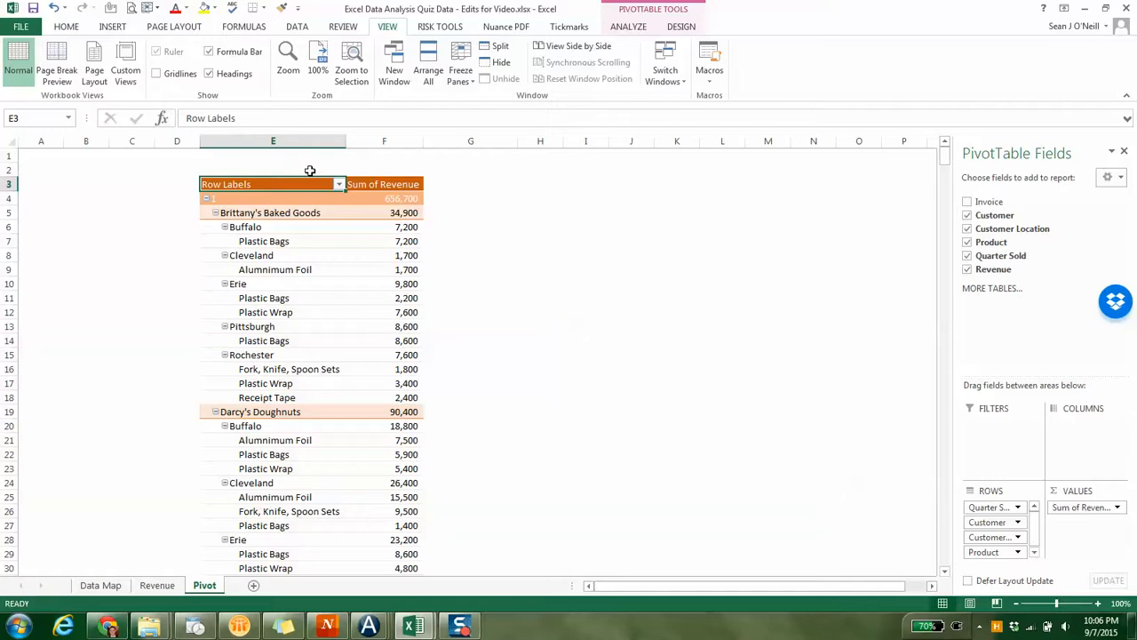
# Step: Insert pivot table slicers for Customer, Customer Location, Product and Quarter Sold
pyautogui.click(627, 28)
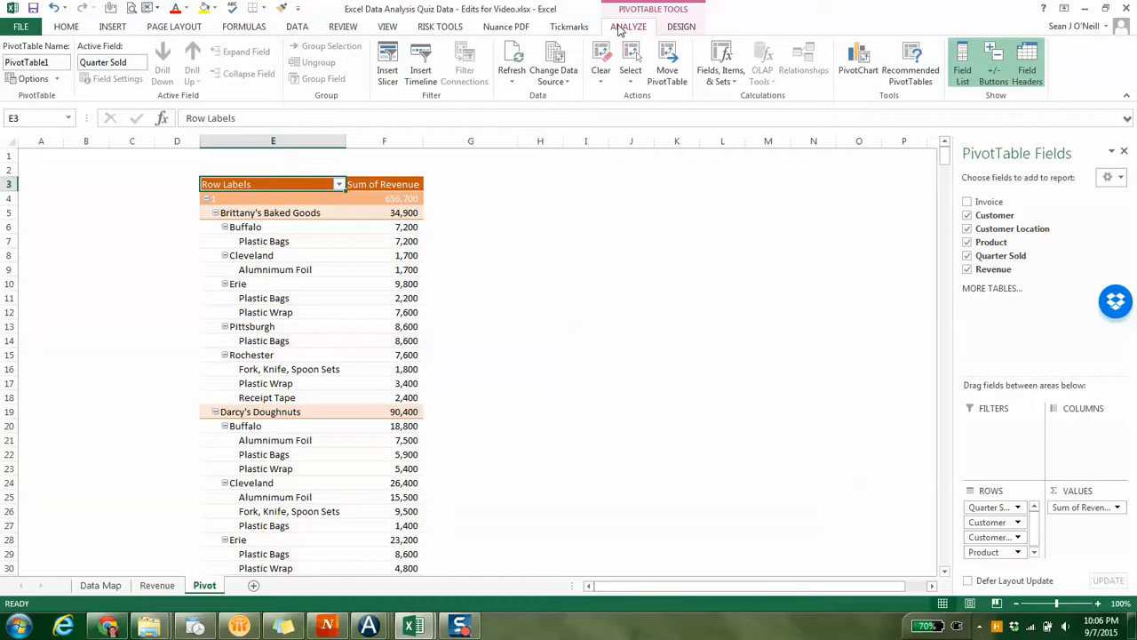
pyautogui.click(388, 76)
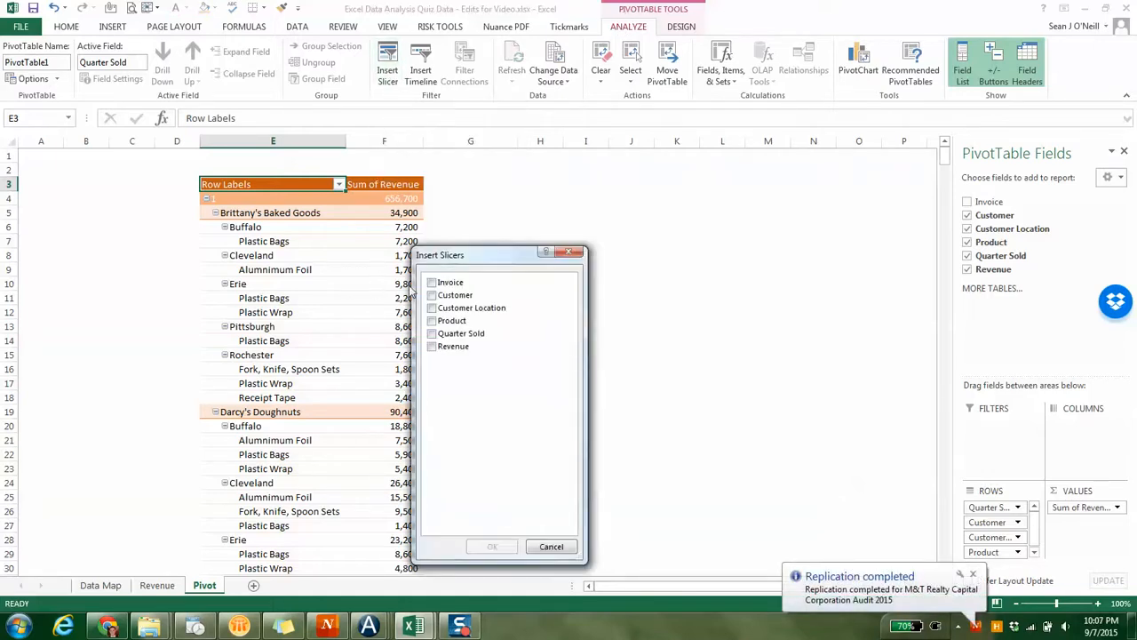
pyautogui.click(433, 296)
pyautogui.click(433, 308)
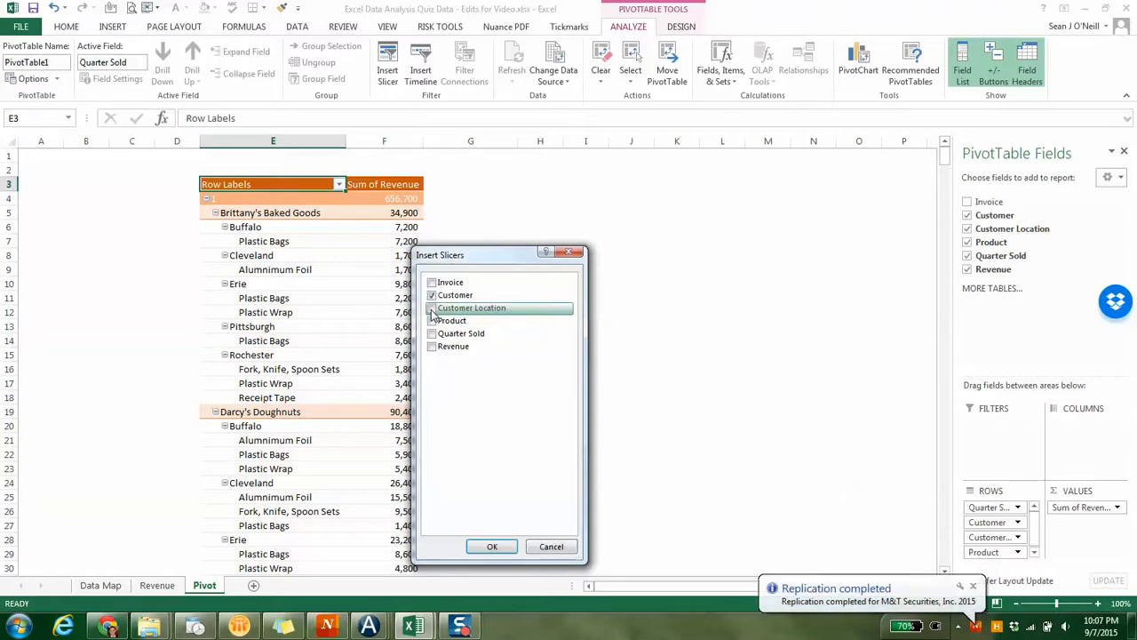
pyautogui.click(432, 322)
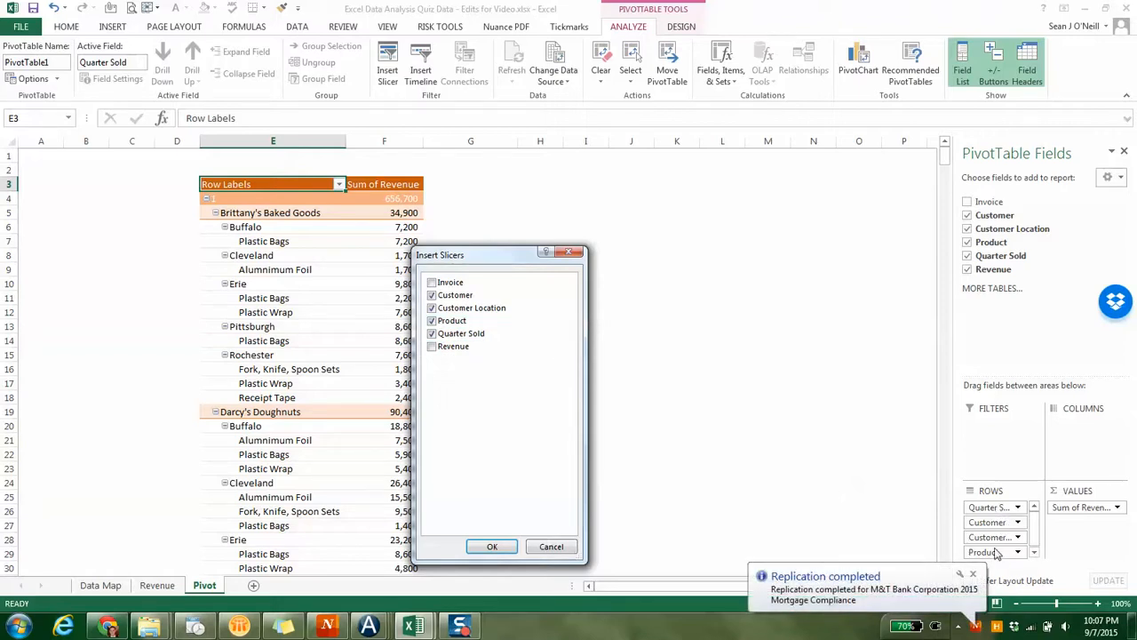
pyautogui.click(491, 546)
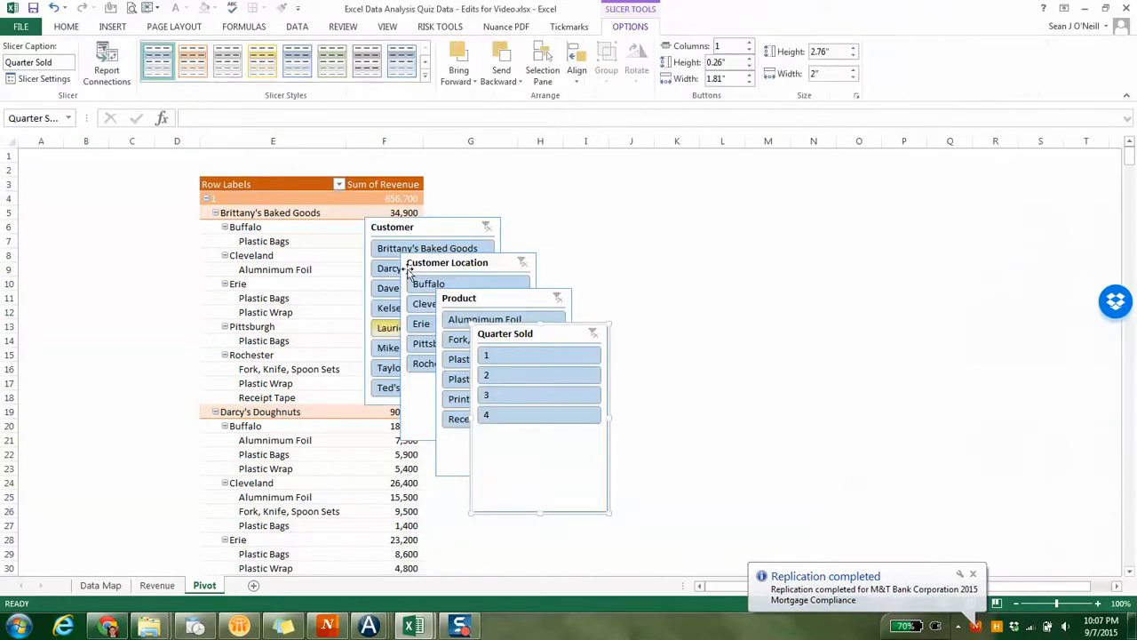
# Step: Place the Customer slicer over columns A to C from row 1, with Customer Location beneath it, shortened to about 1.83" high
pyautogui.moveTo(369, 223); pyautogui.dragTo(81, 157)
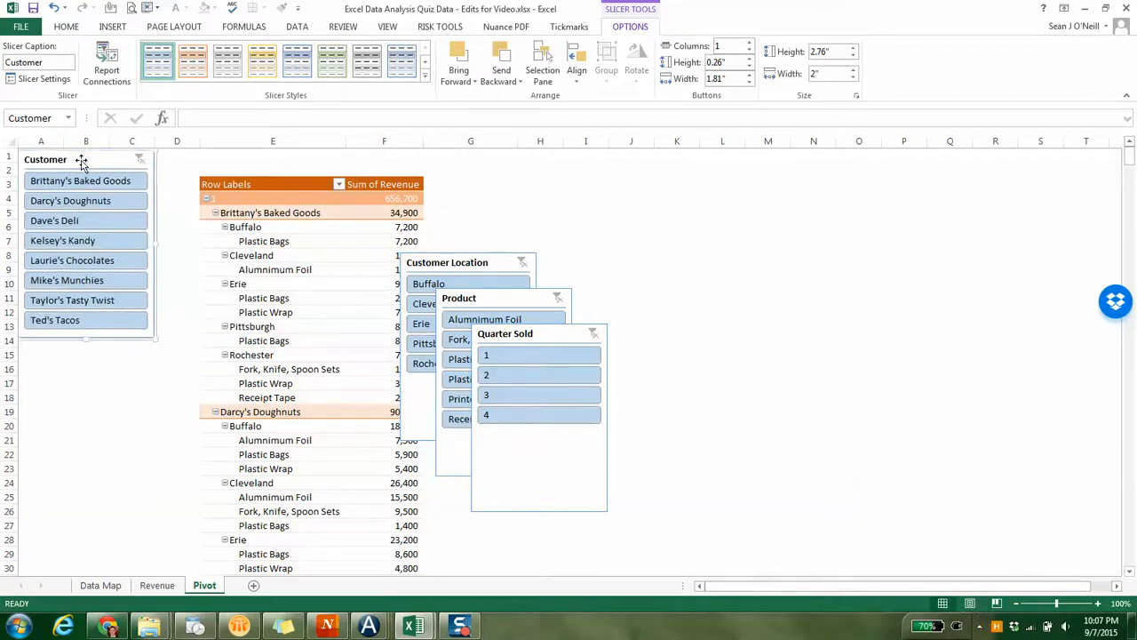
pyautogui.moveTo(447, 255); pyautogui.dragTo(61, 356)
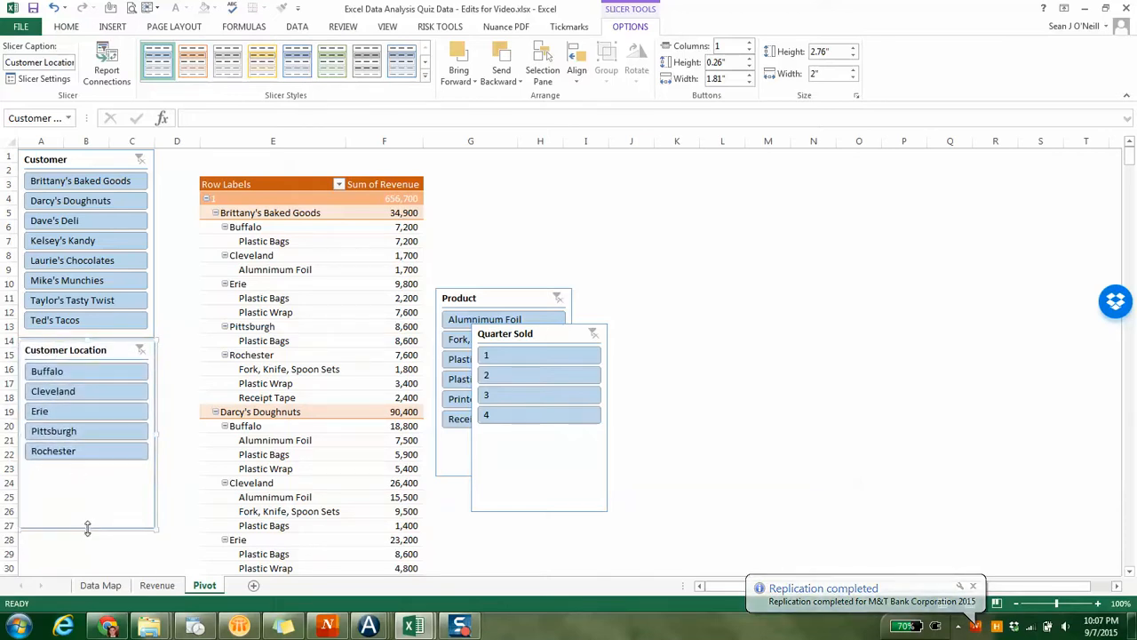
pyautogui.moveTo(87, 505); pyautogui.dragTo(99, 460)
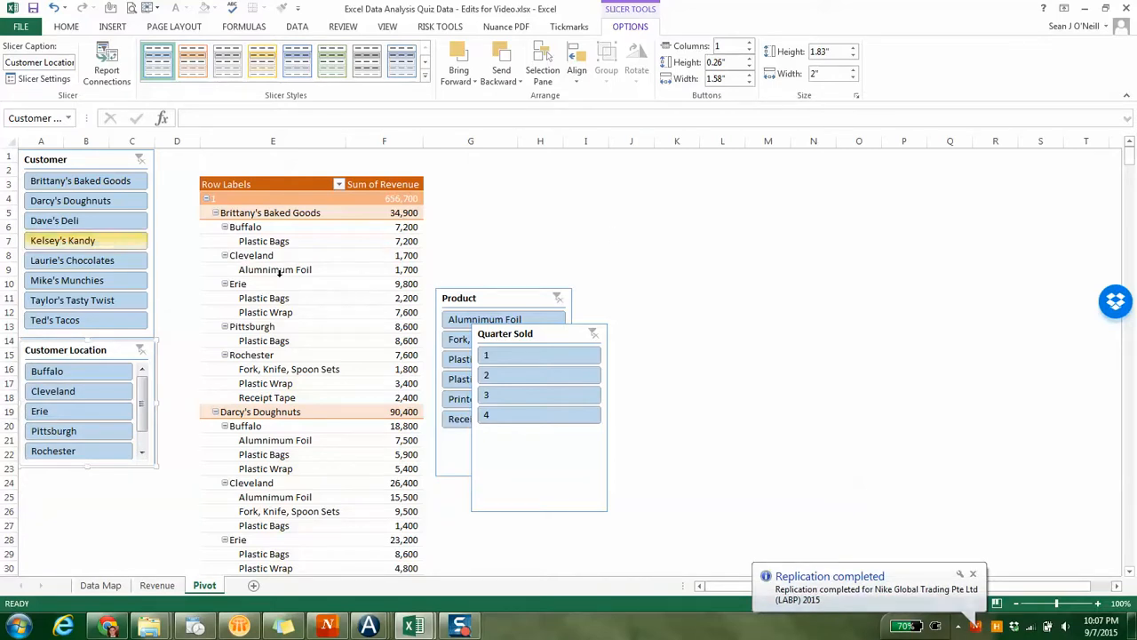
# Step: Place the Quarter Sold slicer directly below Customer Location and shorten it to about 1.62" high
pyautogui.moveTo(538, 327); pyautogui.dragTo(76, 475)
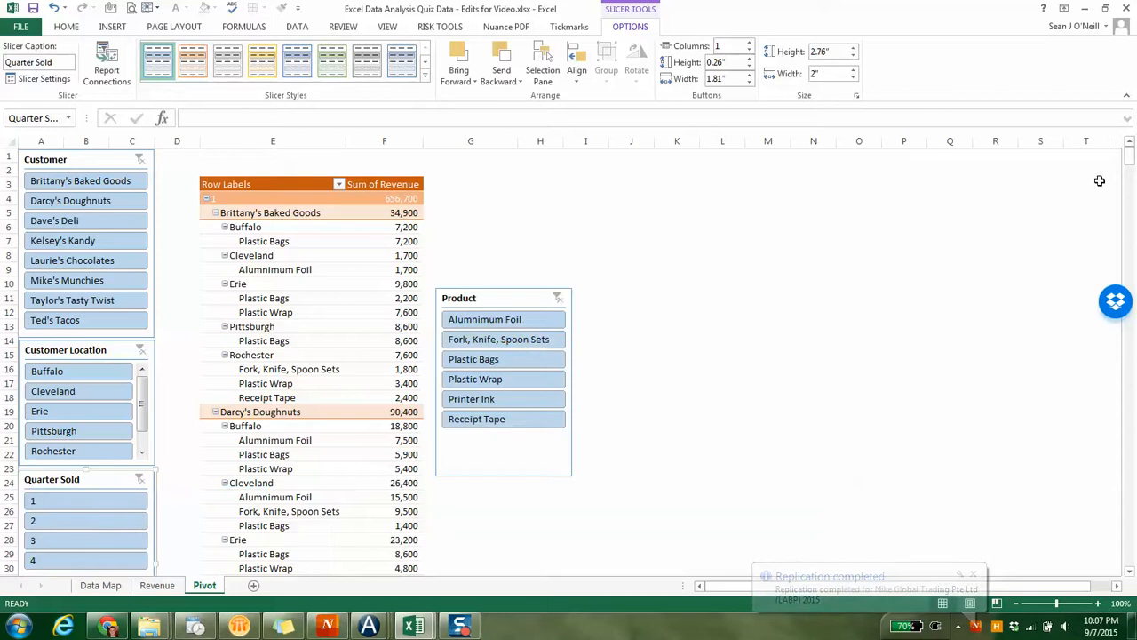
pyautogui.moveTo(1130, 167); pyautogui.dragTo(1131, 170)
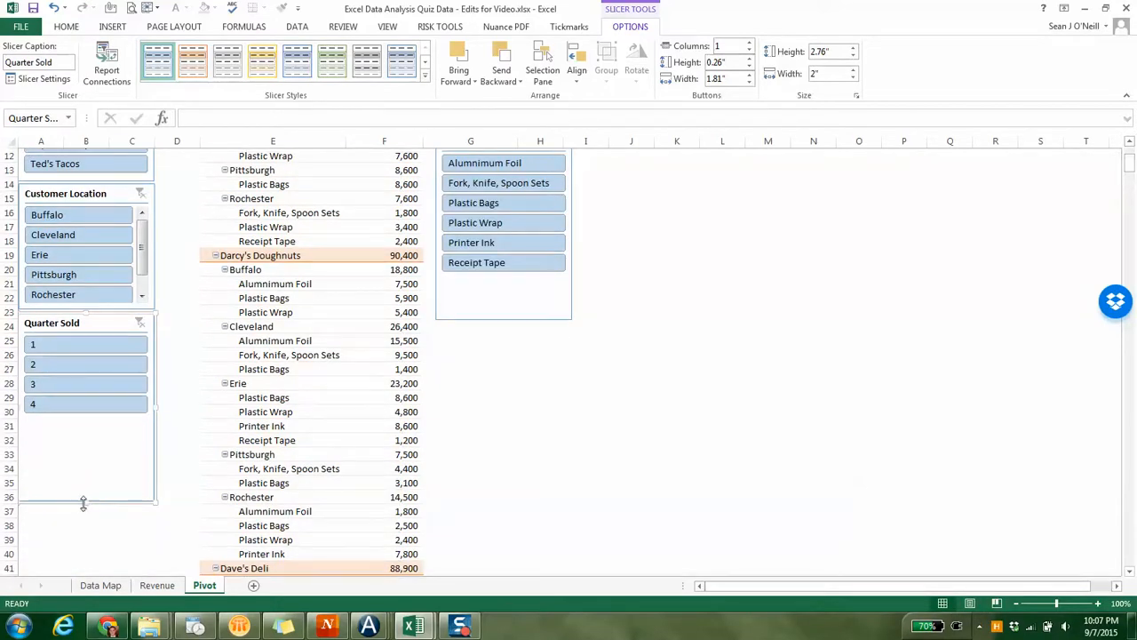
pyautogui.moveTo(83, 503); pyautogui.dragTo(84, 423)
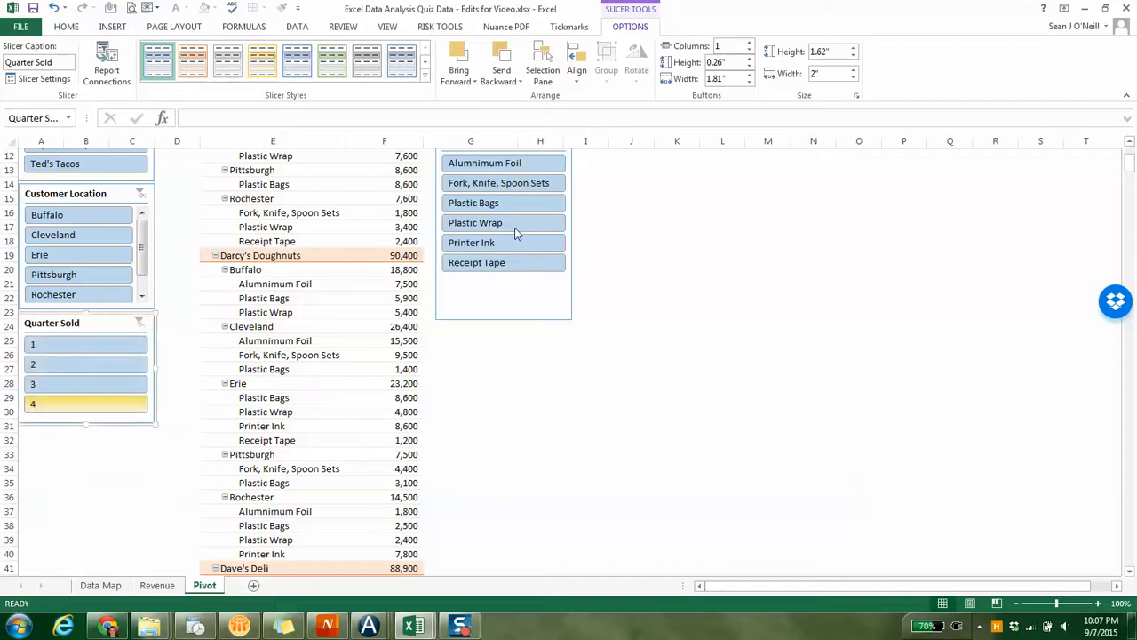
# Step: Place the Product slicer directly below Quarter Sold and shorten it to about 2.29" high
pyautogui.click(506, 289)
pyautogui.moveTo(481, 290); pyautogui.dragTo(86, 496)
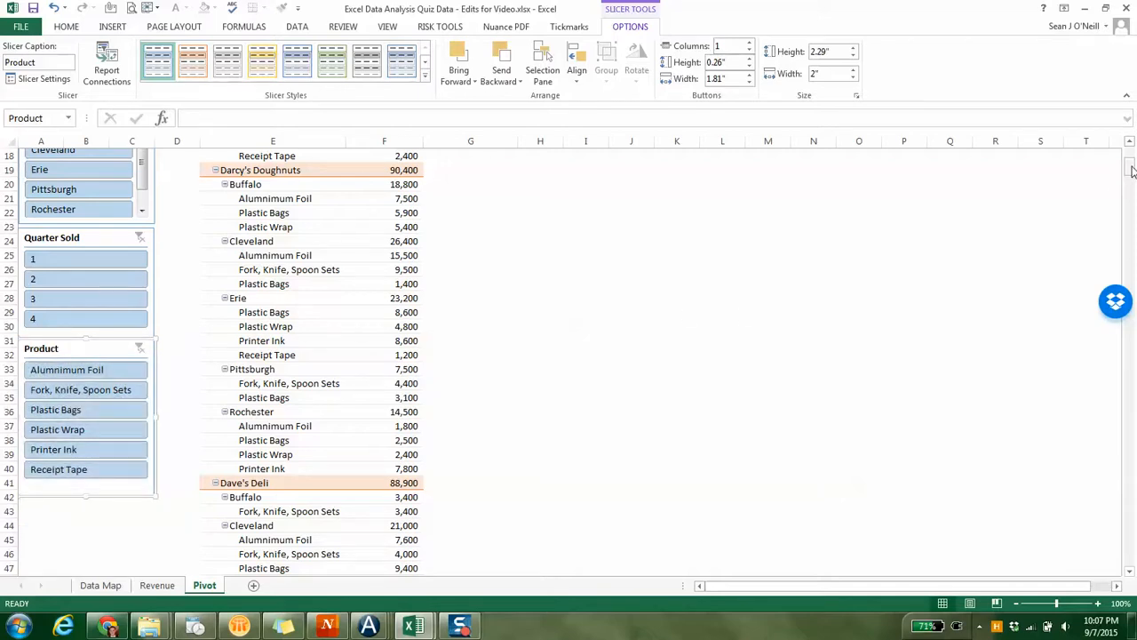
pyautogui.scroll(4, 1132, 170)
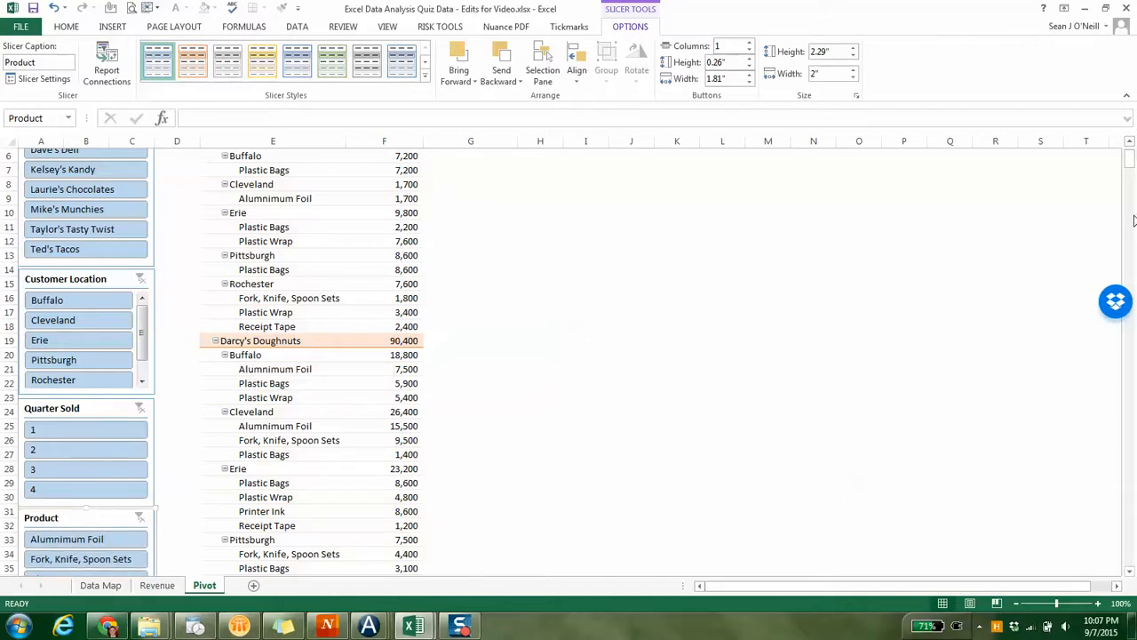
pyautogui.moveTo(1130, 164); pyautogui.dragTo(1130, 158)
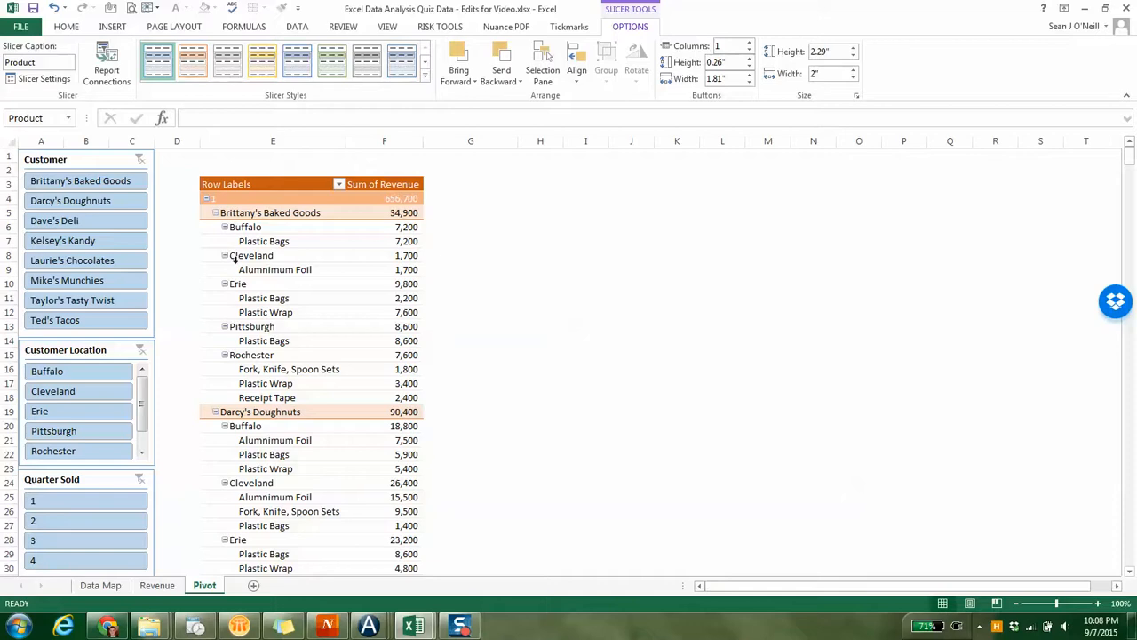
# Step: Filter the pivot table with the slicers to customer Kelsey's Kandy and location Buffalo
pyautogui.click(96, 239)
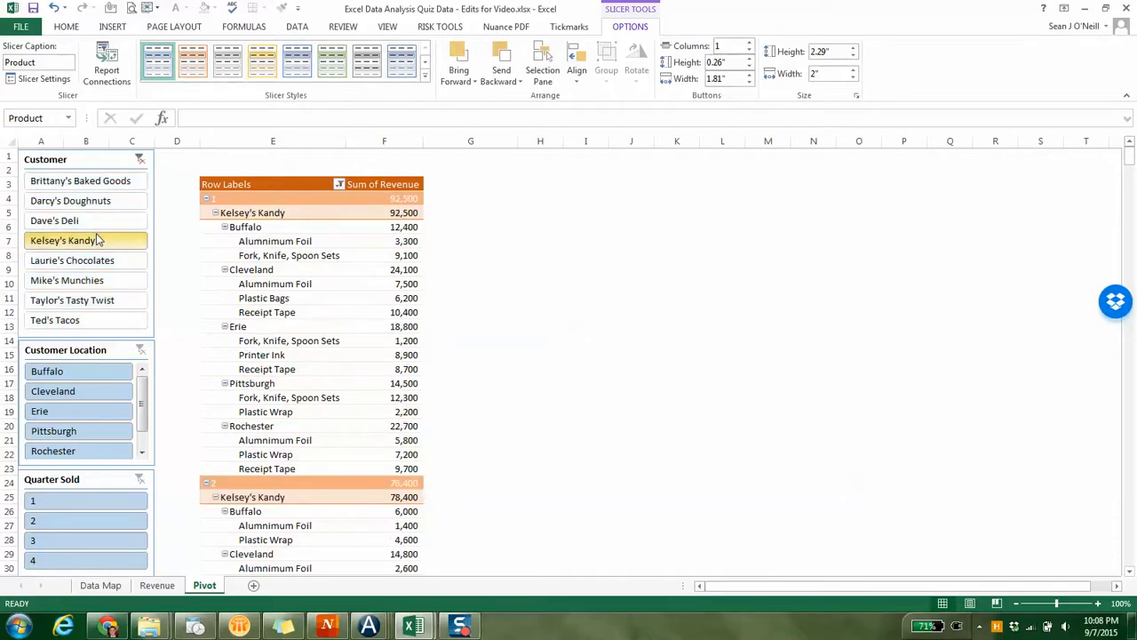
pyautogui.click(135, 355)
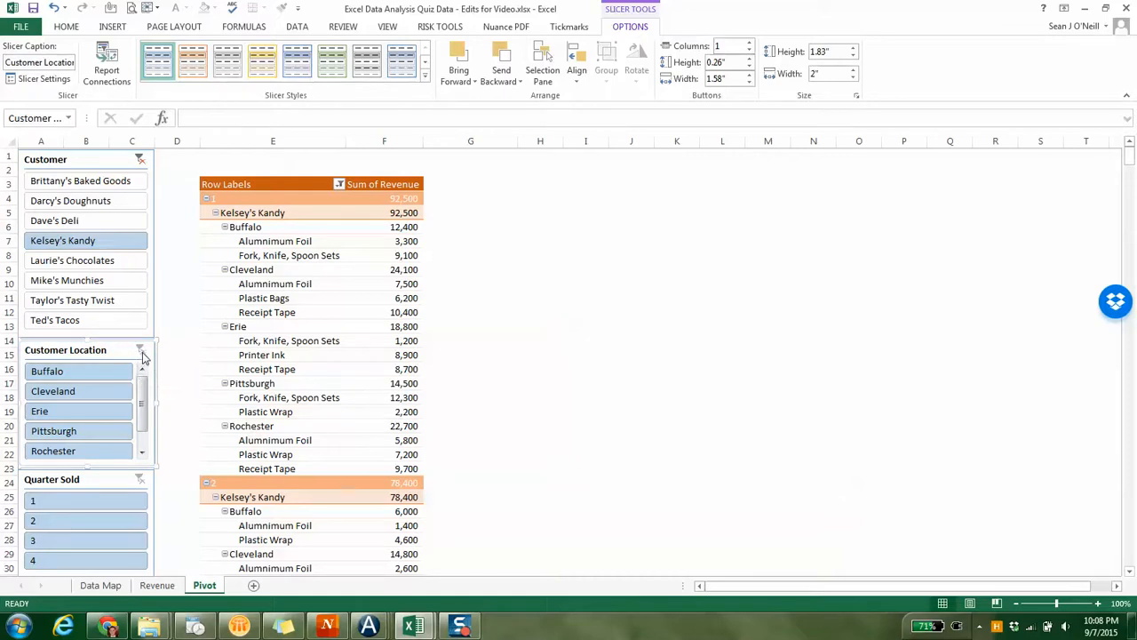
pyautogui.click(114, 374)
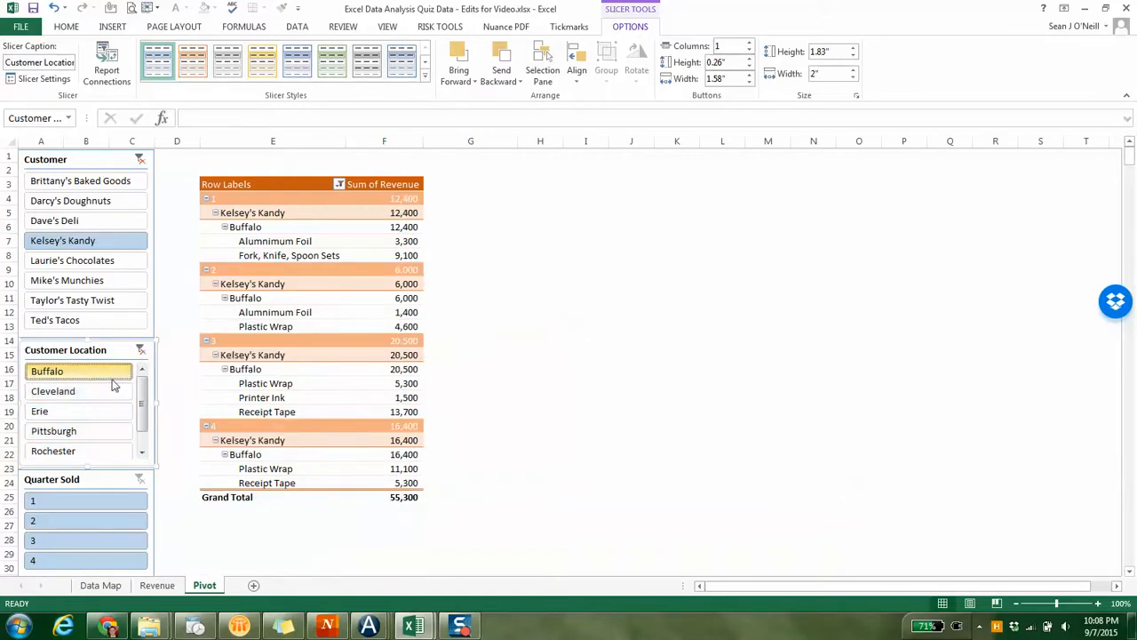
# Step: Clear the Customer Location slicer's filter and limit the pivot table to quarter 3
pyautogui.click(140, 351)
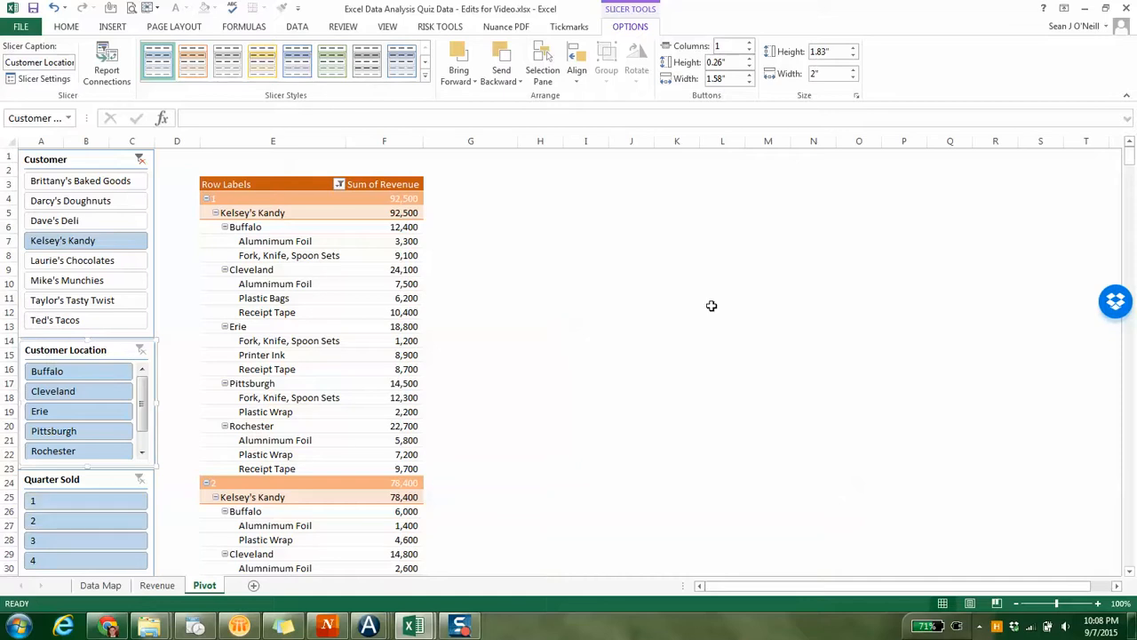
pyautogui.click(71, 544)
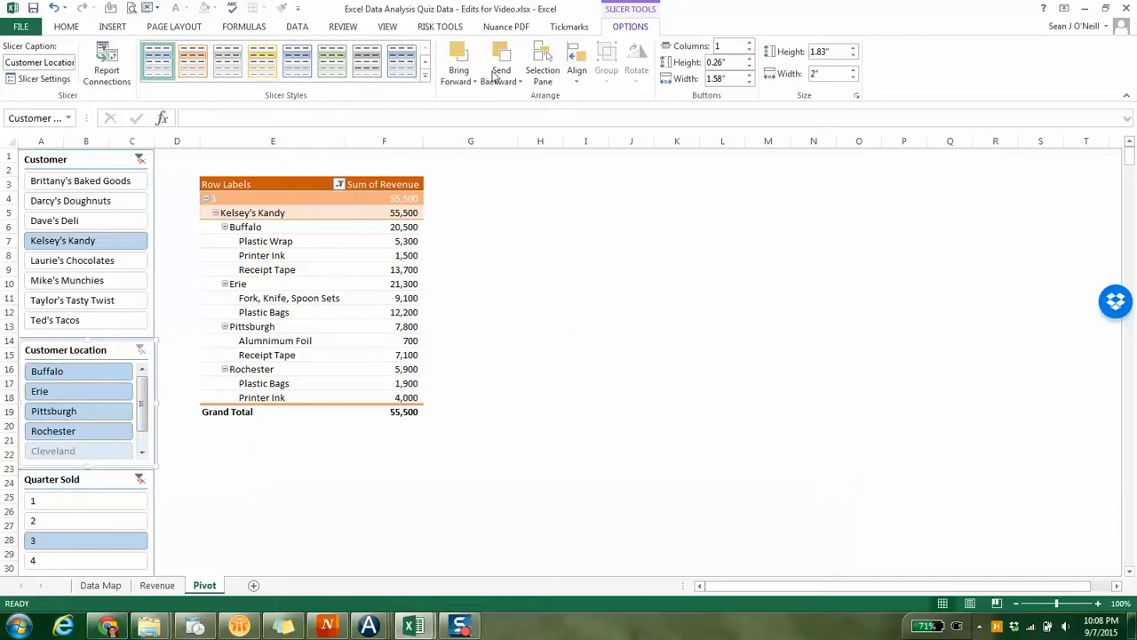
# Step: Remove Product and Customer Location from the pivot rows and add them back with Product above Customer Location
pyautogui.click(290, 233)
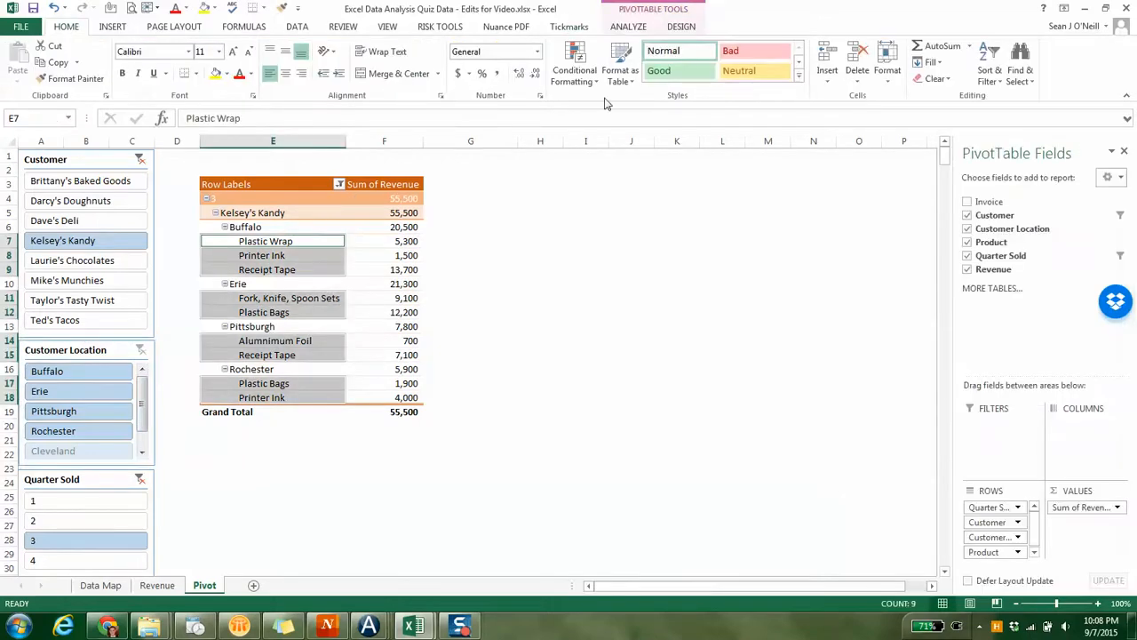
pyautogui.click(967, 242)
pyautogui.click(968, 229)
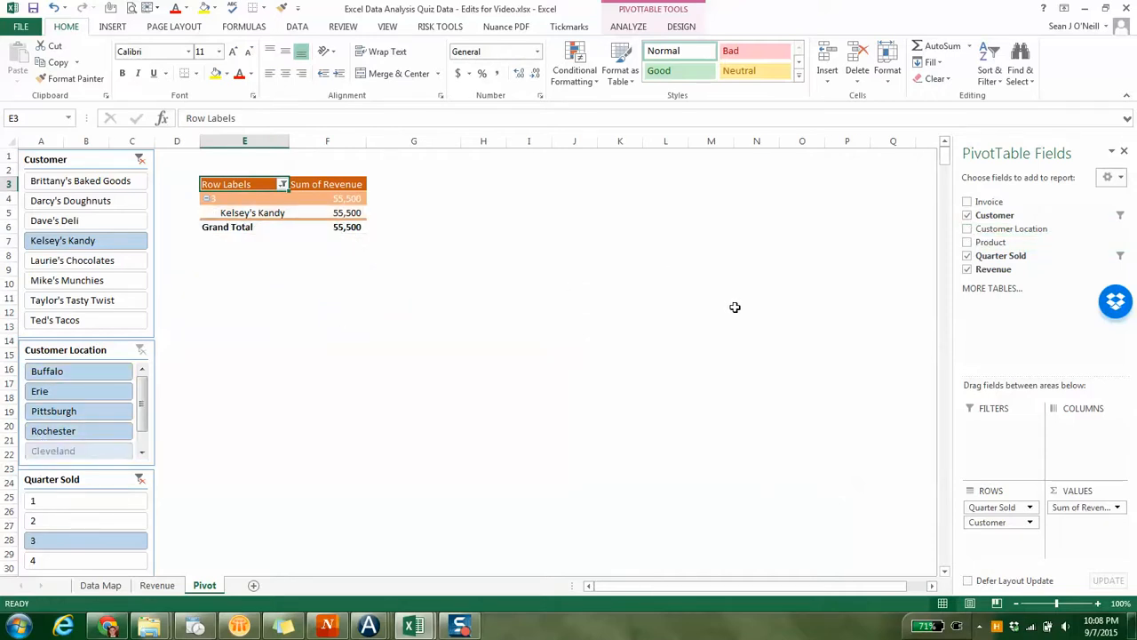
pyautogui.click(968, 242)
pyautogui.click(968, 229)
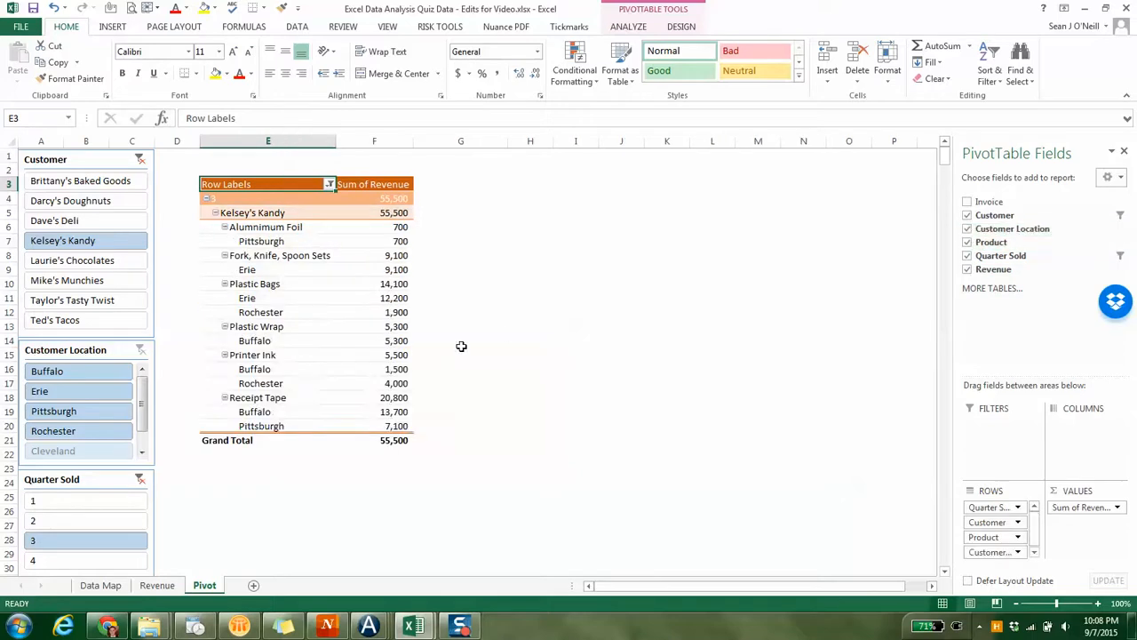
# Step: Clear the Customer and Quarter Sold slicer filters and limit the pivot table to the product Plastic Bags
pyautogui.click(140, 160)
pyautogui.click(140, 479)
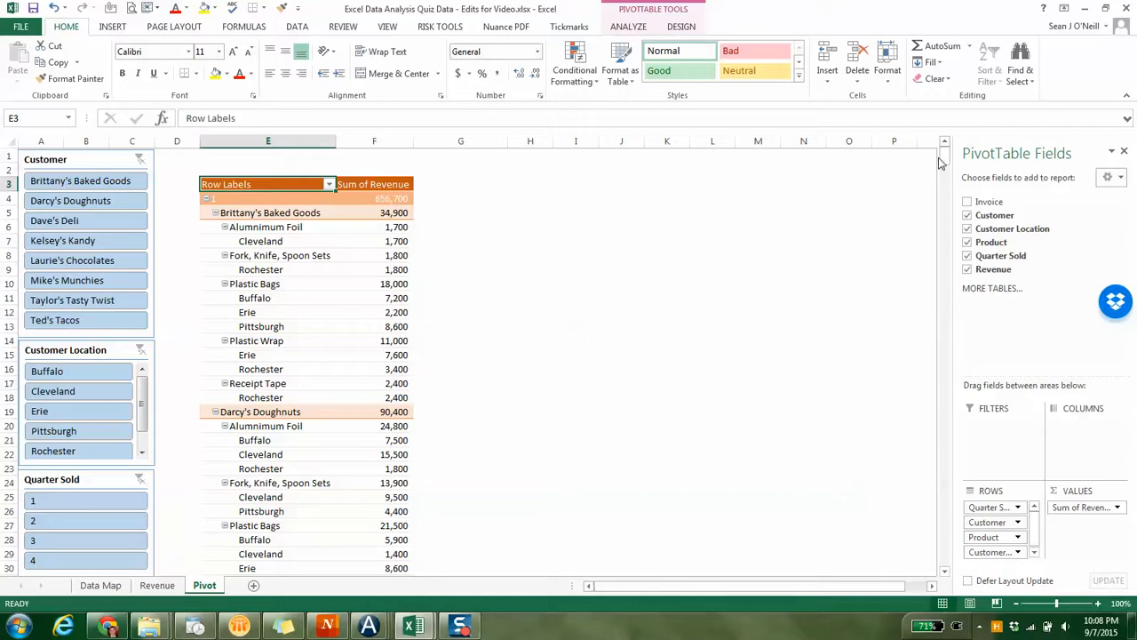
pyautogui.moveTo(945, 152); pyautogui.dragTo(946, 171)
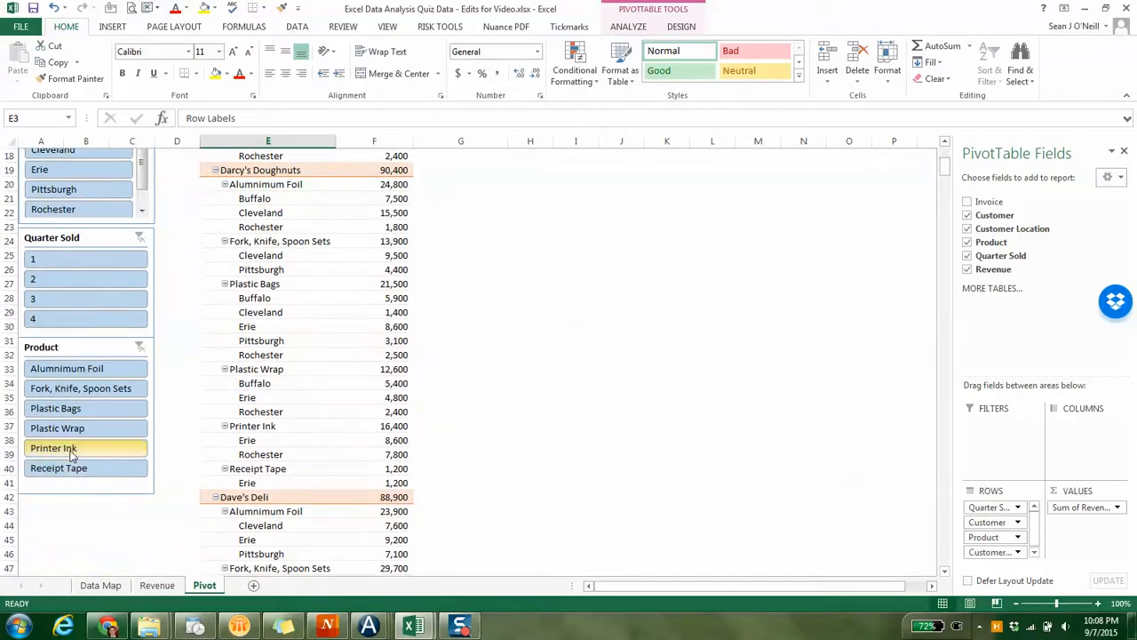
pyautogui.click(76, 408)
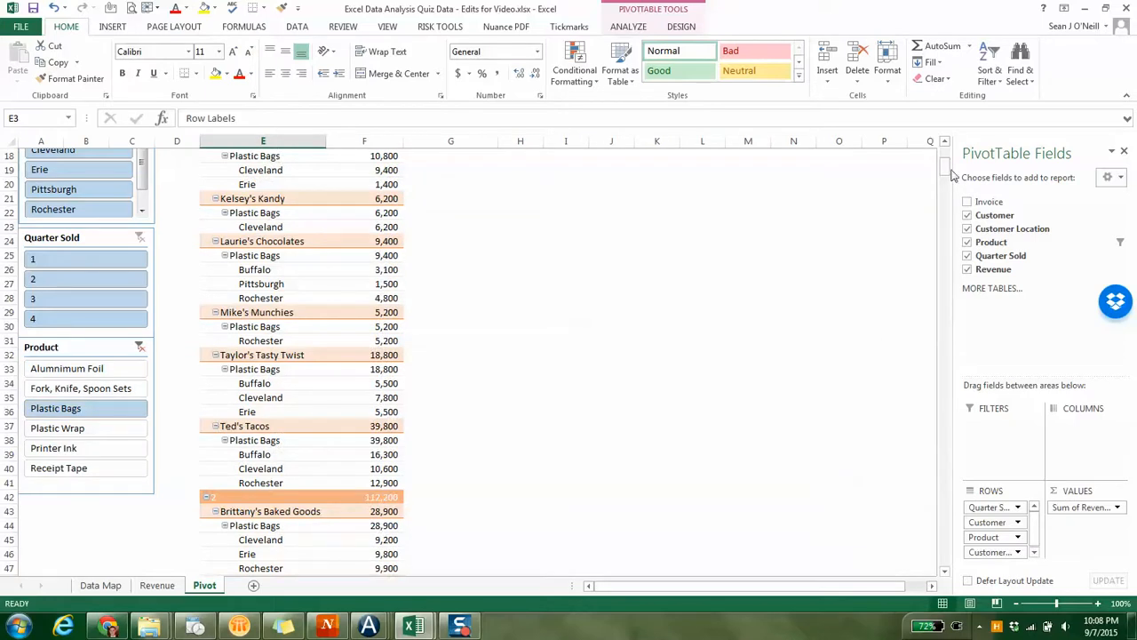
pyautogui.moveTo(946, 173); pyautogui.dragTo(948, 163)
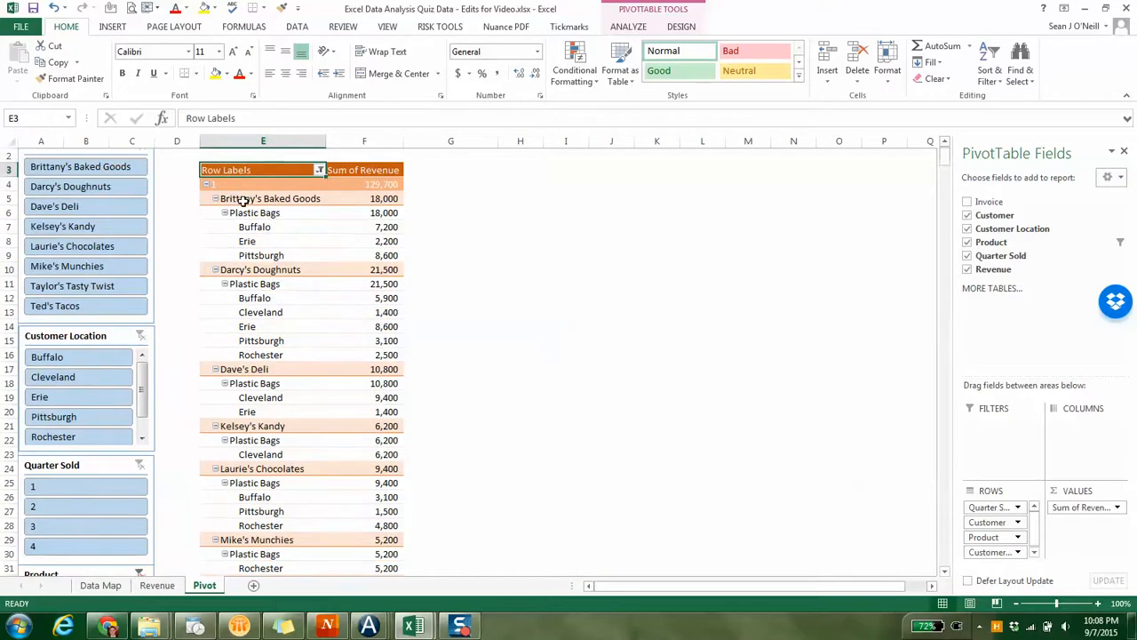
# Step: Move Product to the first position in the pivot rows and remove the Customer field from the pivot table
pyautogui.click(990, 540)
pyautogui.moveTo(991, 545); pyautogui.dragTo(991, 508)
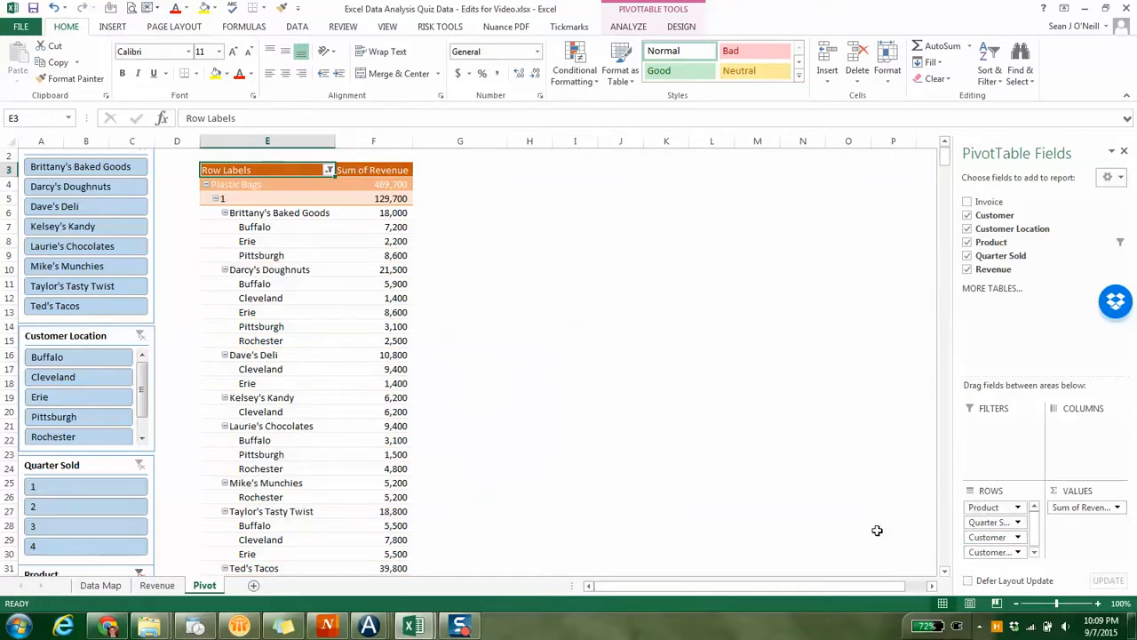
pyautogui.click(968, 216)
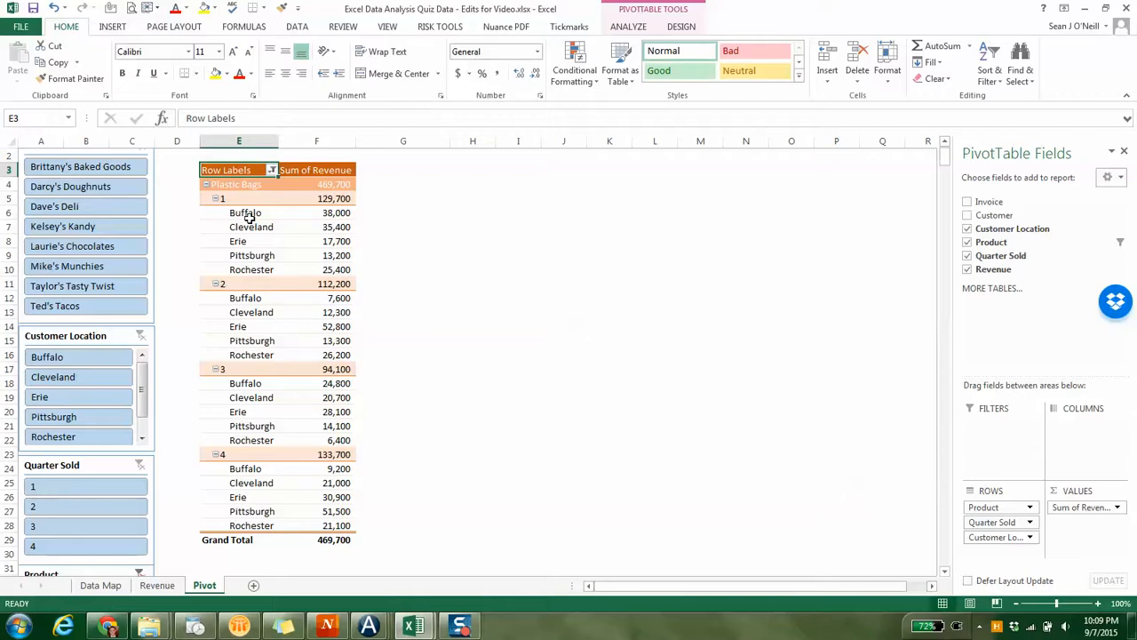
# Step: Filter the pivot table to location Buffalo, then replace that filter with one for customer Darcy's Doughnuts
pyautogui.click(55, 359)
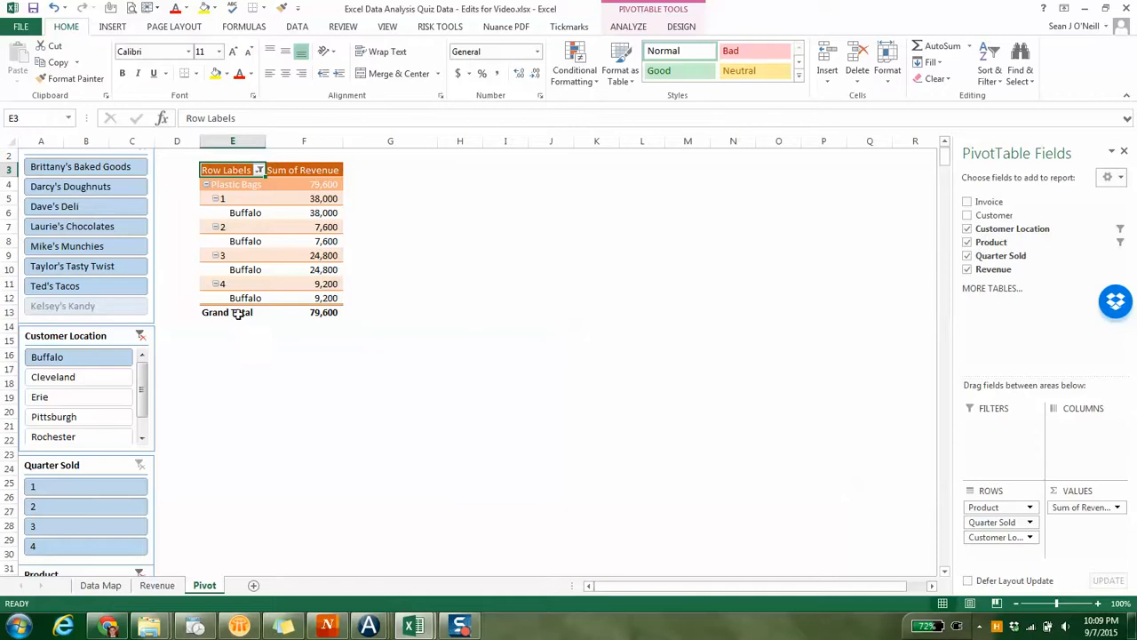
pyautogui.click(142, 337)
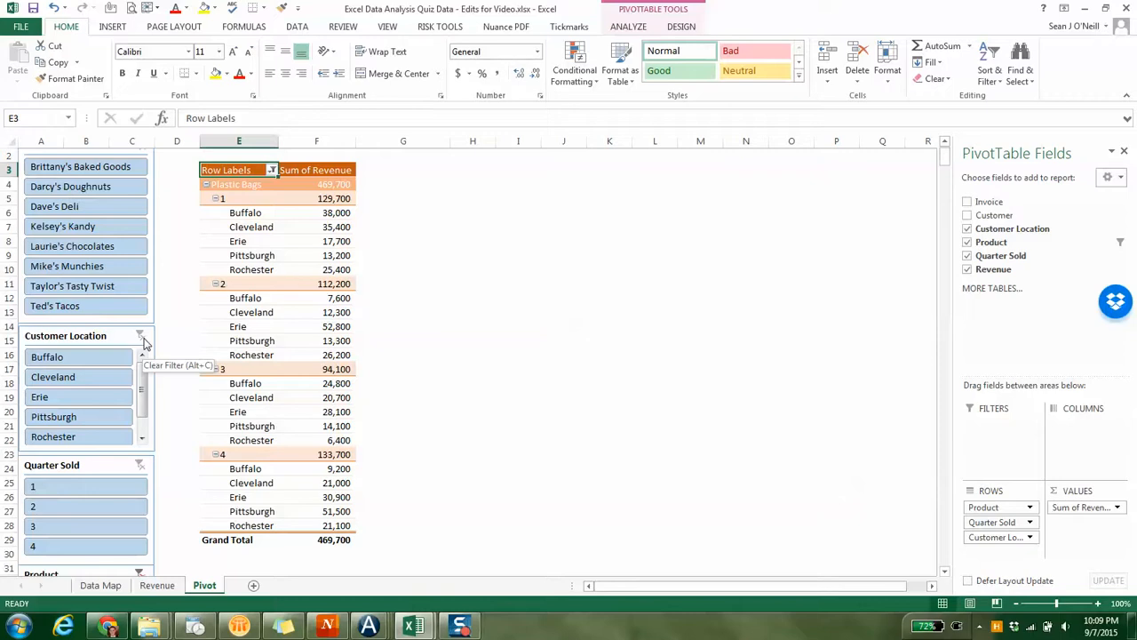
pyautogui.click(81, 189)
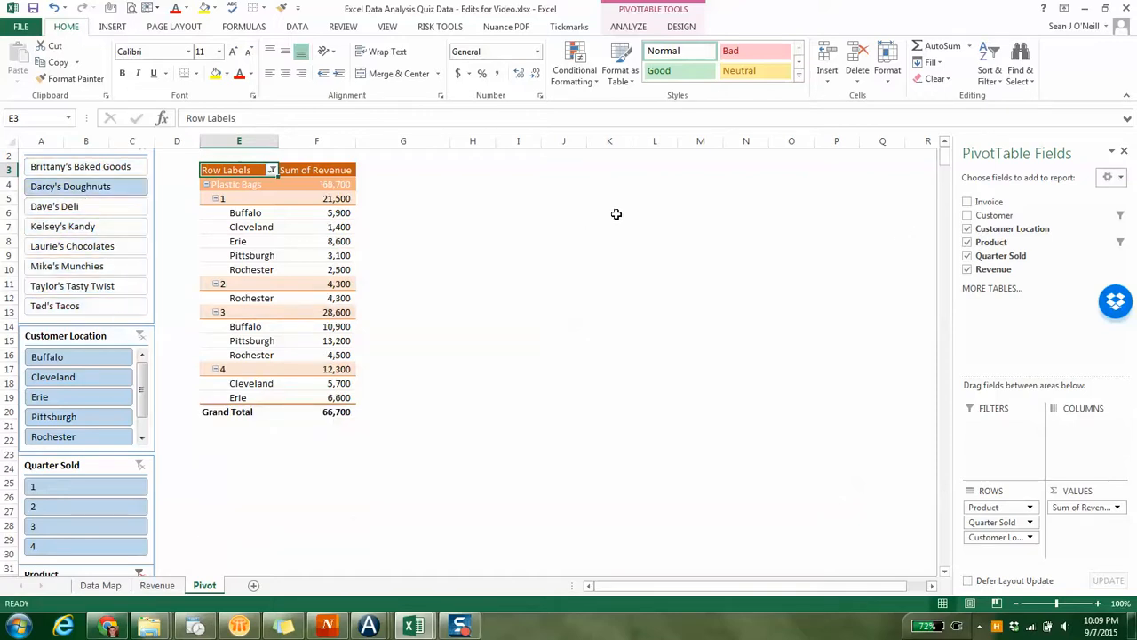
# Step: Add Customer back to the pivot rows beneath Customer Location and clear the Customer slicer's filter
pyautogui.click(970, 215)
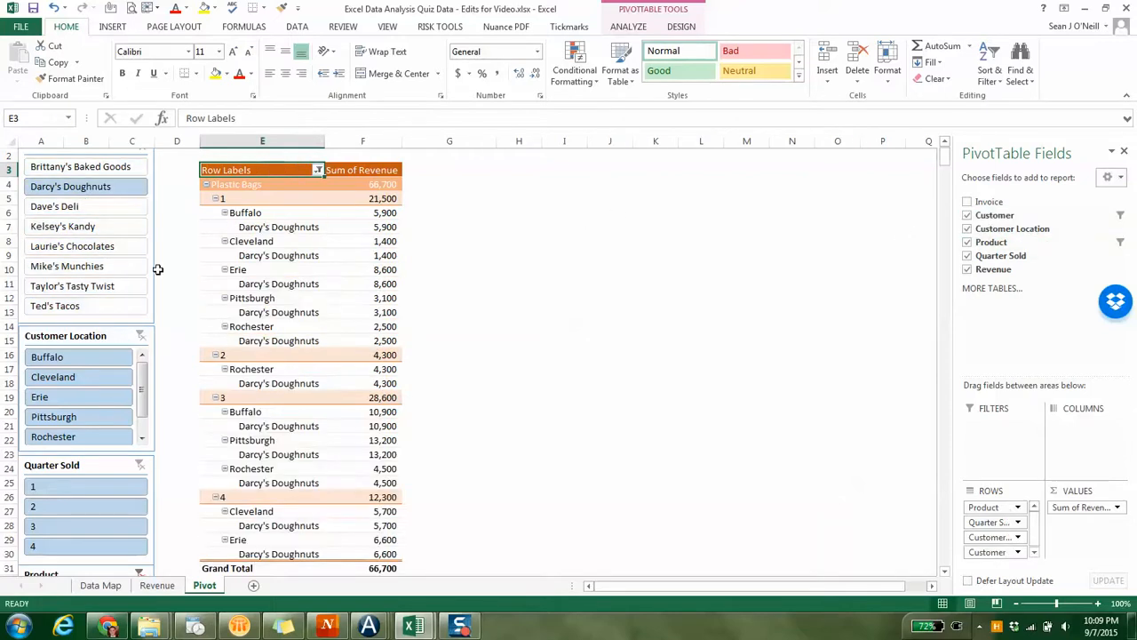
pyautogui.scroll(1, 300, 233)
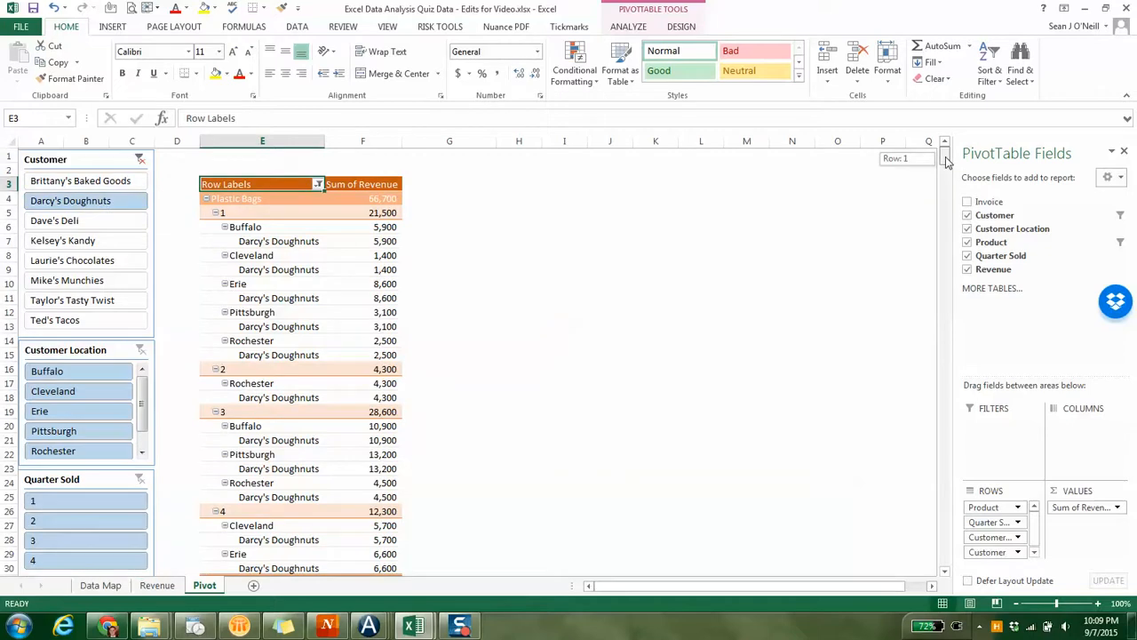
pyautogui.click(139, 159)
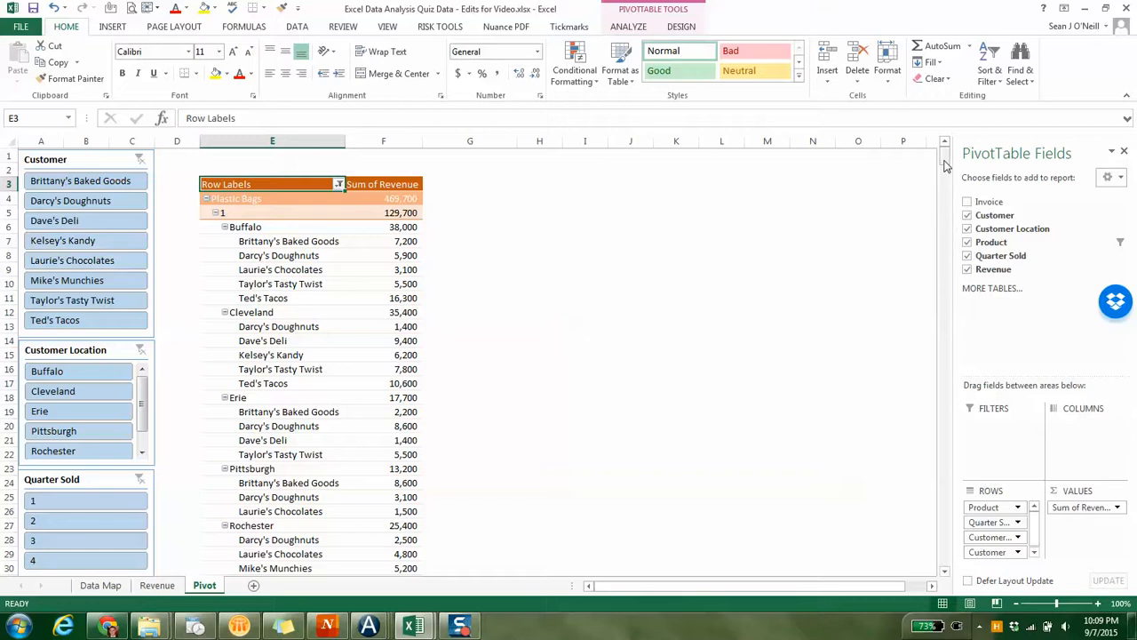
# Step: Filter the pivot table to customer Brittany's Baked Goods and clear that filter again
pyautogui.click(69, 181)
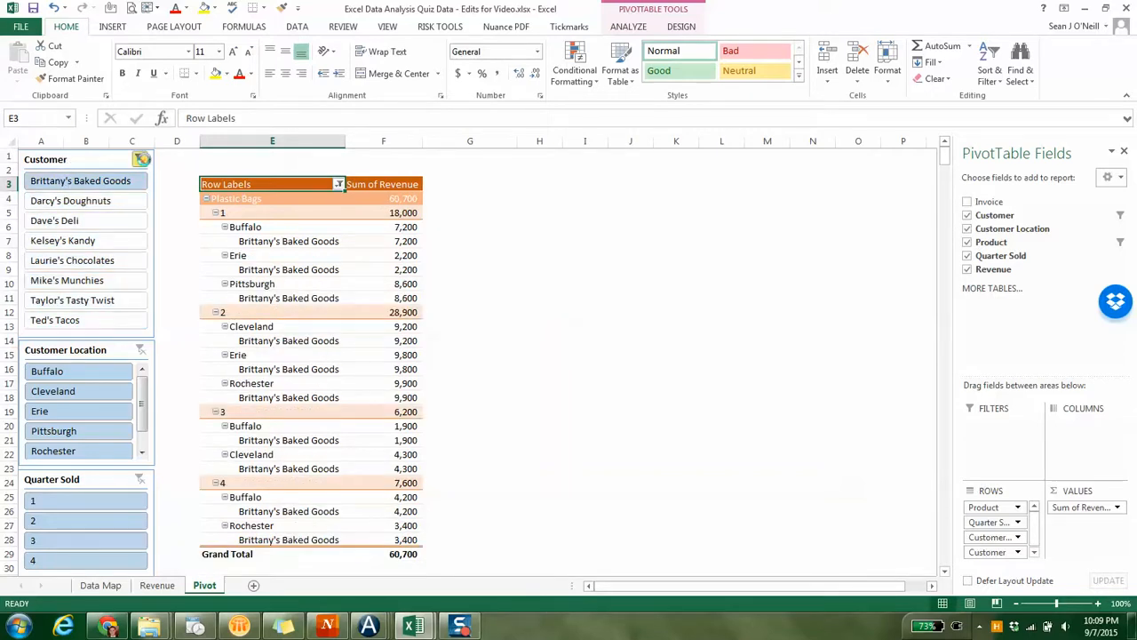
pyautogui.click(141, 159)
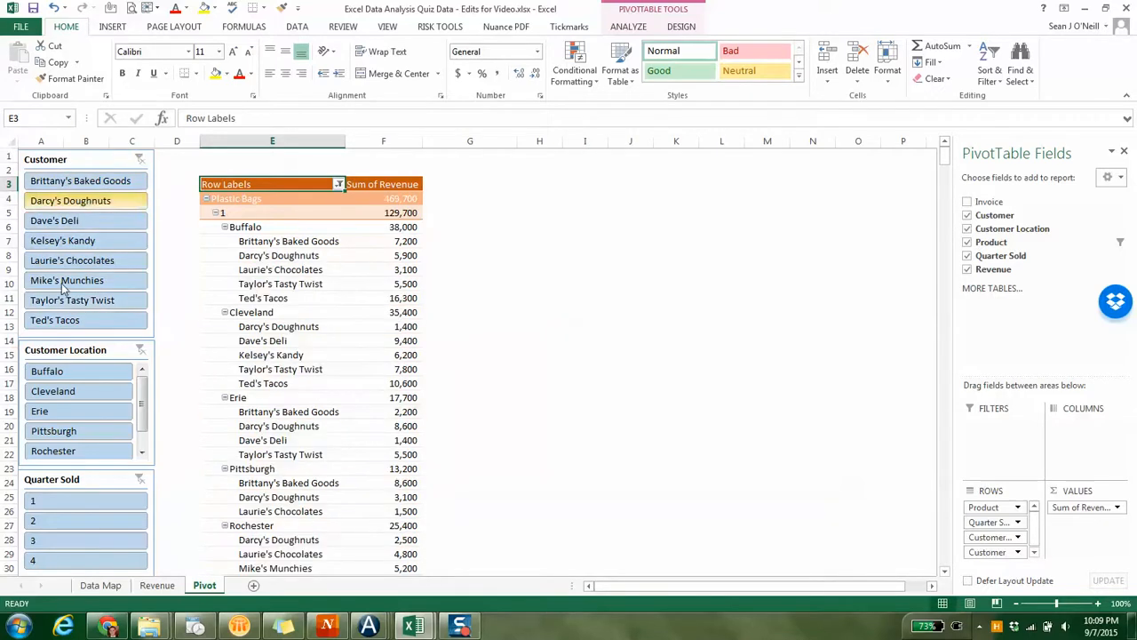
# Step: Review the header, sorting and filtering options in the Customer slicer's settings and close them without changes
pyautogui.click(628, 27)
pyautogui.click(675, 27)
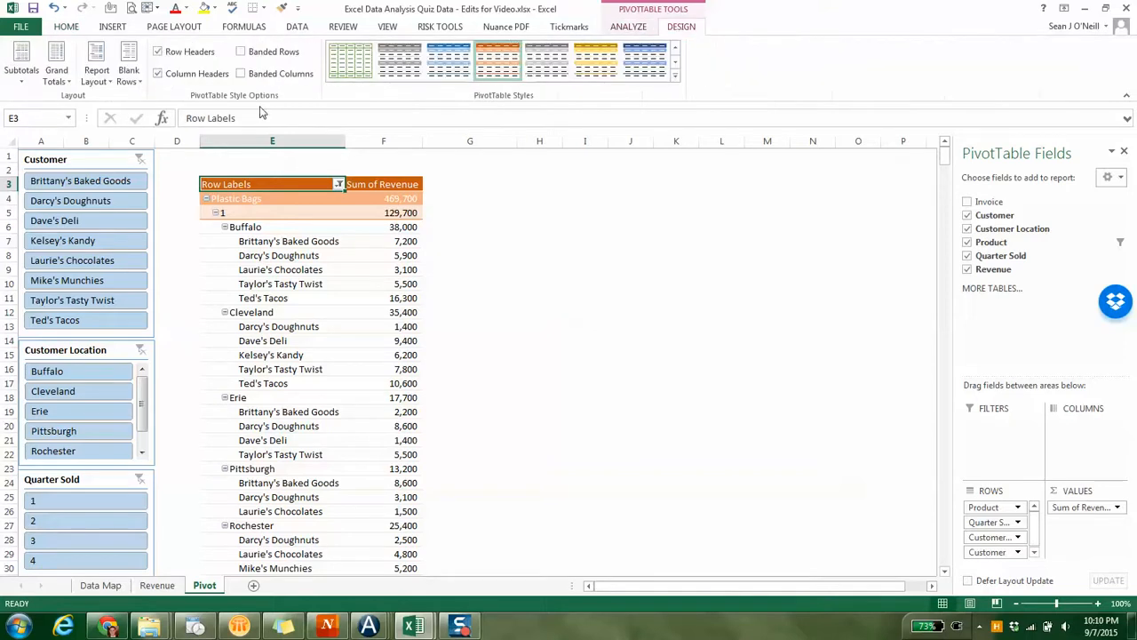
pyautogui.click(91, 155)
pyautogui.rightClick(90, 155)
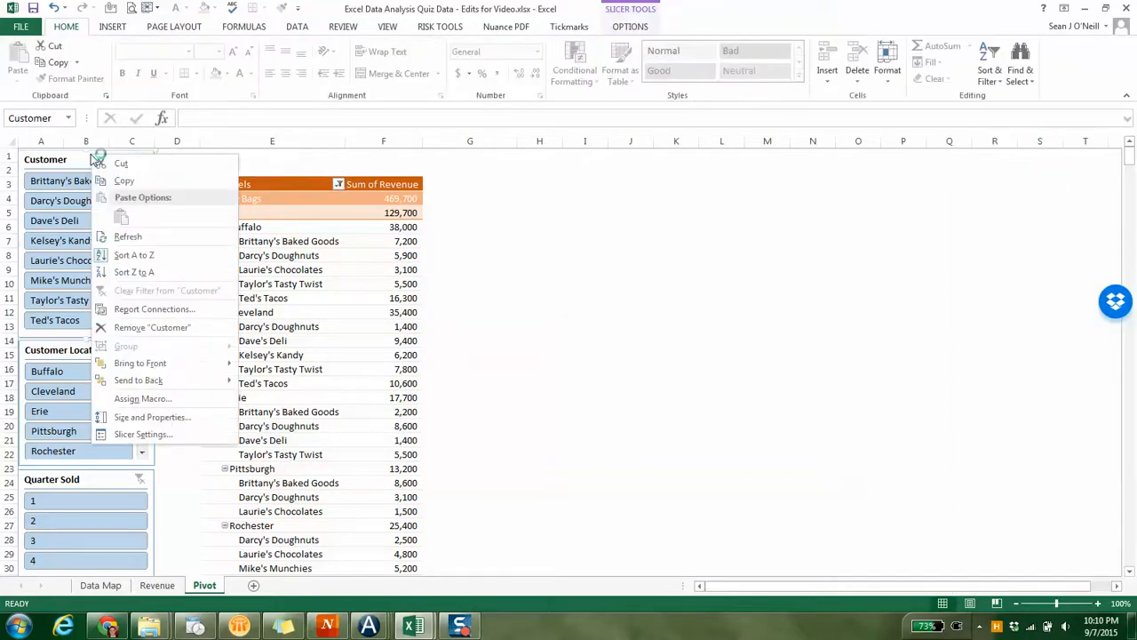
pyautogui.click(133, 435)
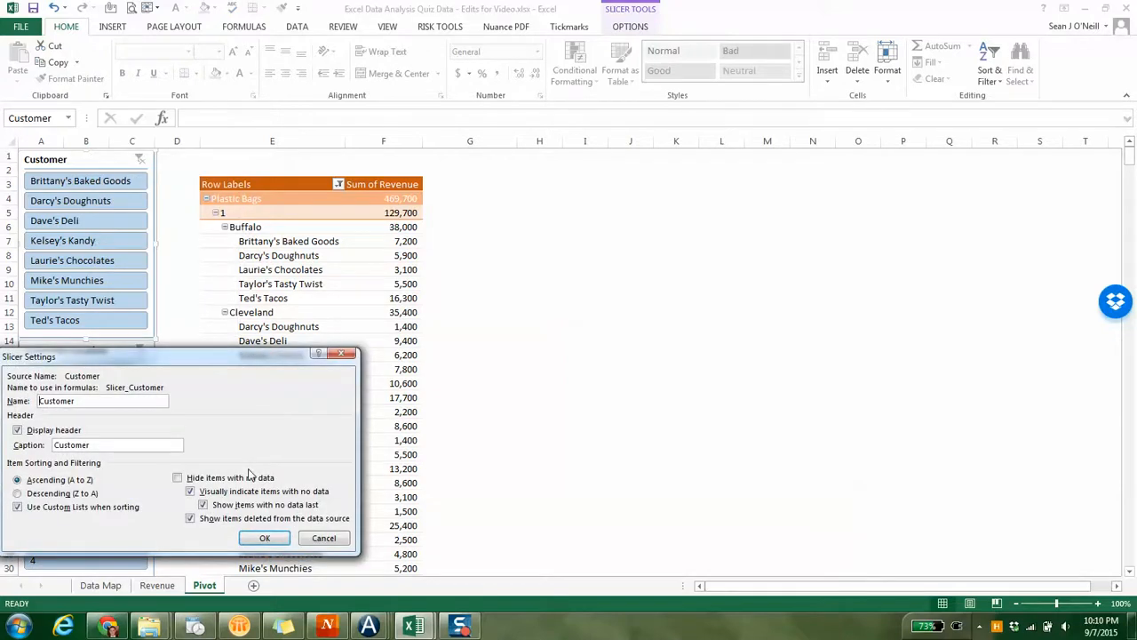
pyautogui.click(334, 540)
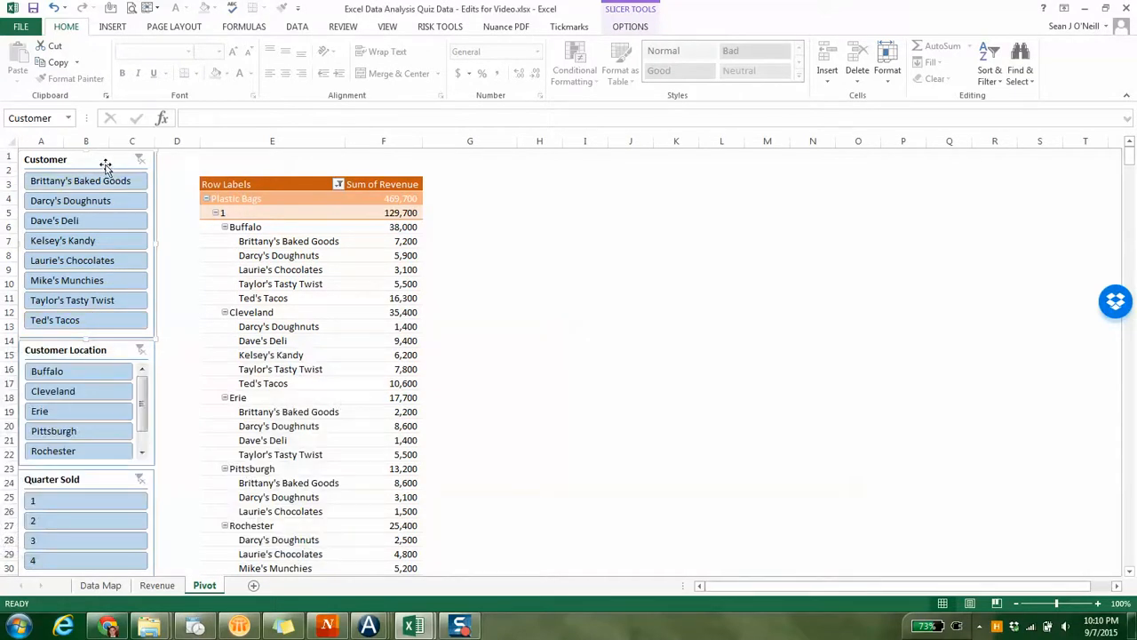
# Step: Apply the orange slicer style from the Dark group to the Customer slicer and deselect the slicer
pyautogui.click(627, 28)
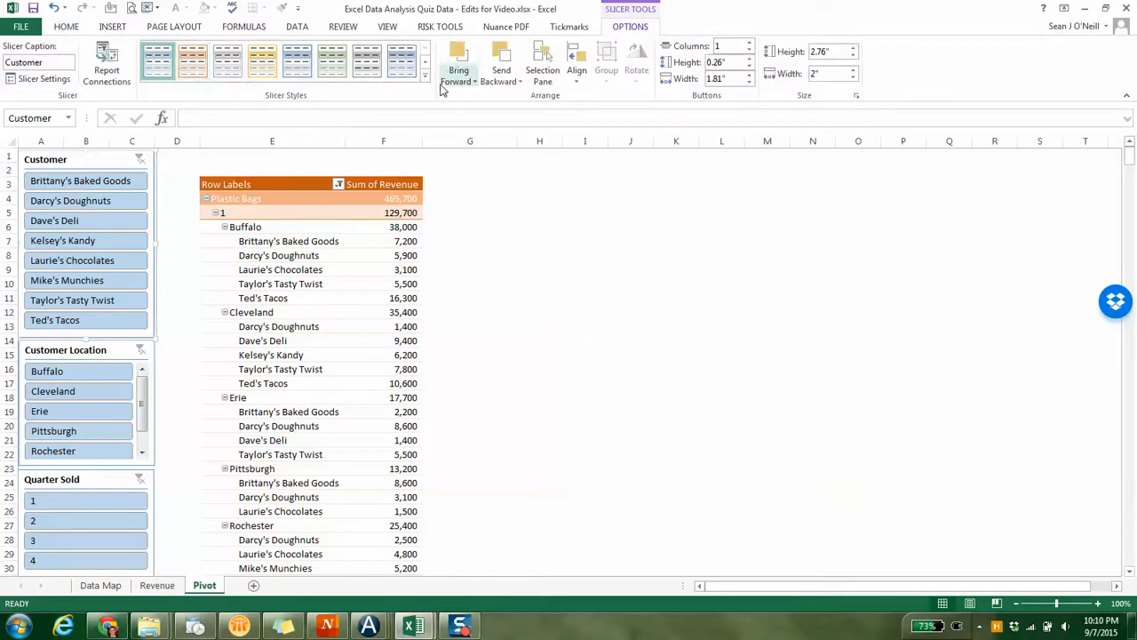
pyautogui.click(188, 63)
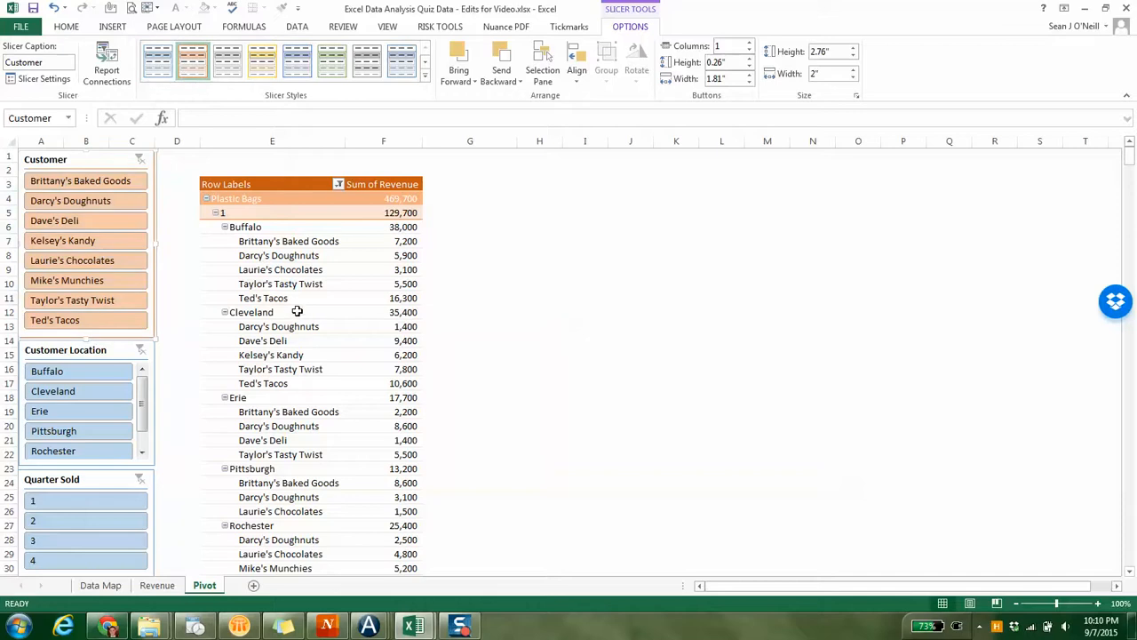
pyautogui.click(426, 76)
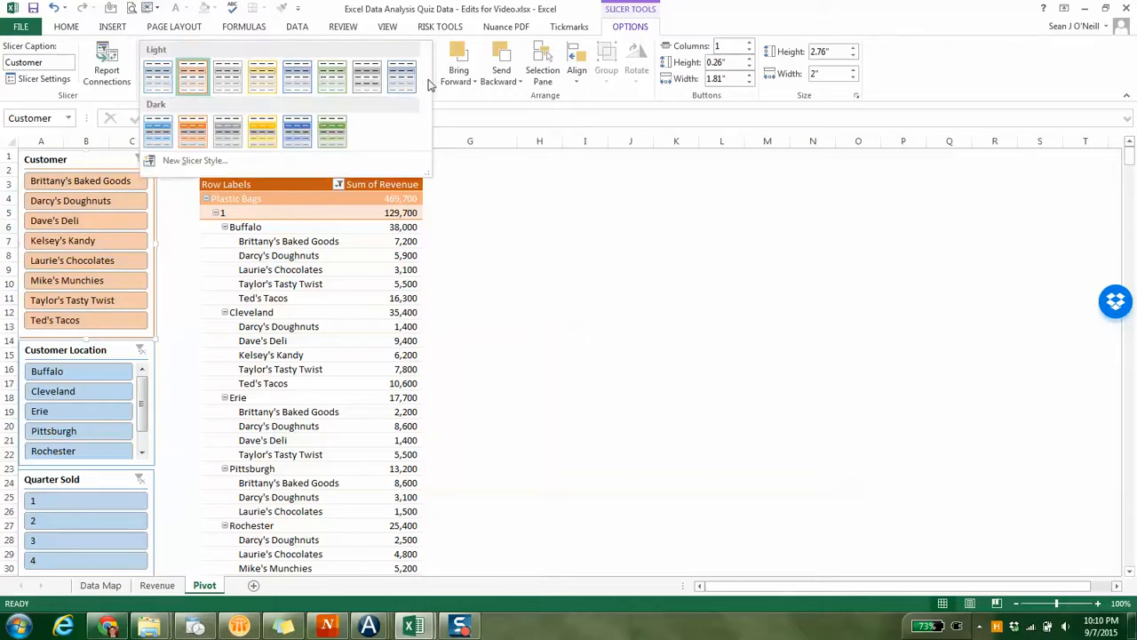
pyautogui.click(194, 132)
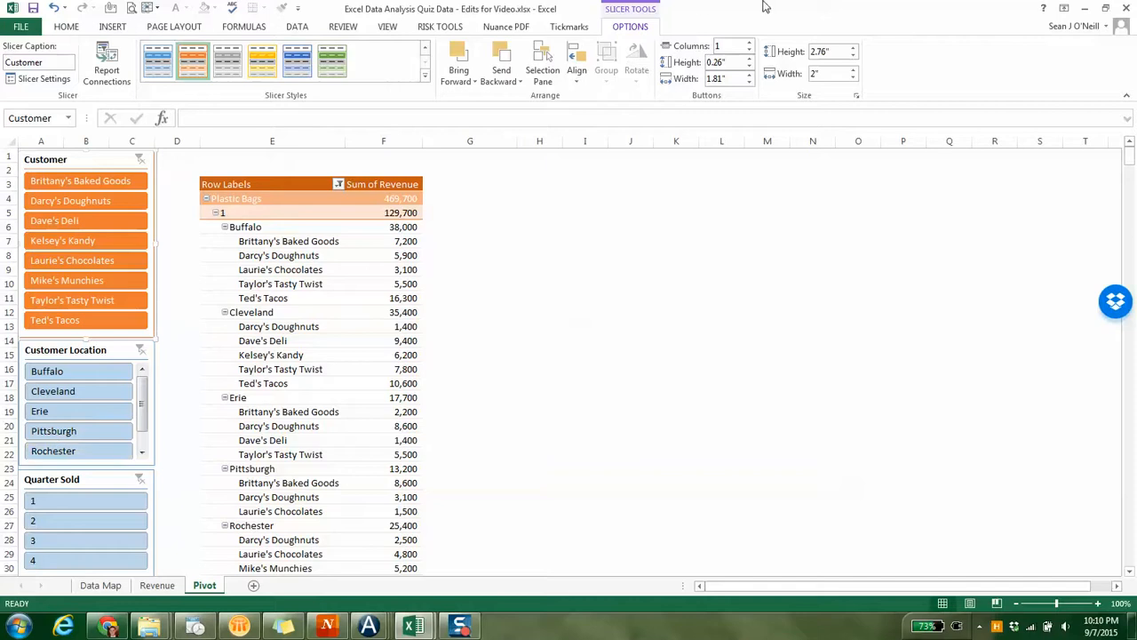
pyautogui.click(482, 228)
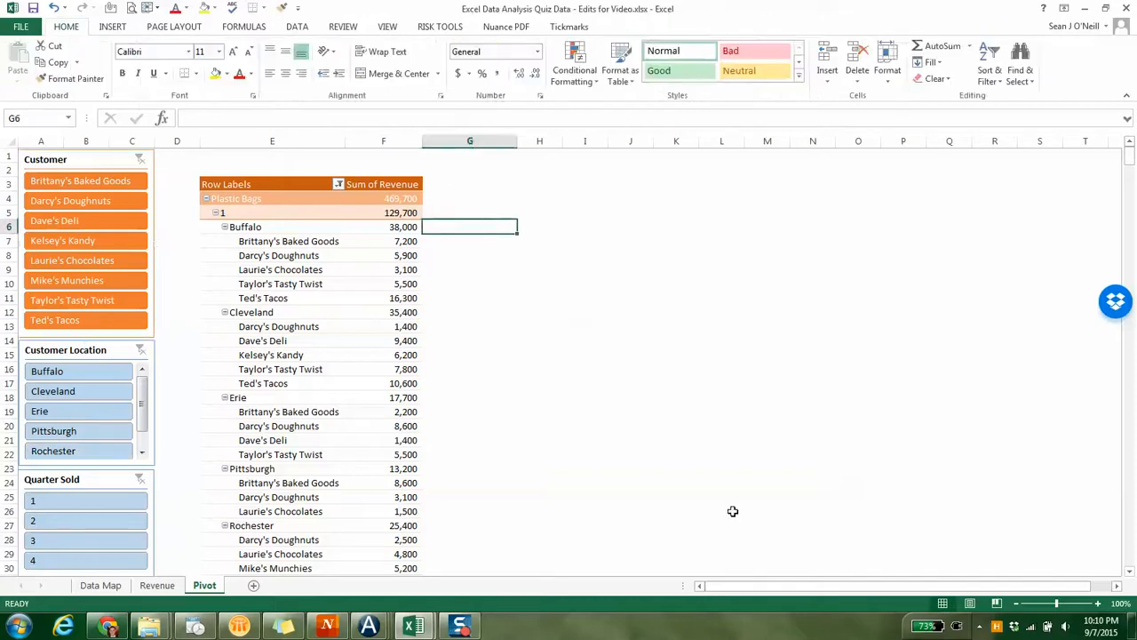